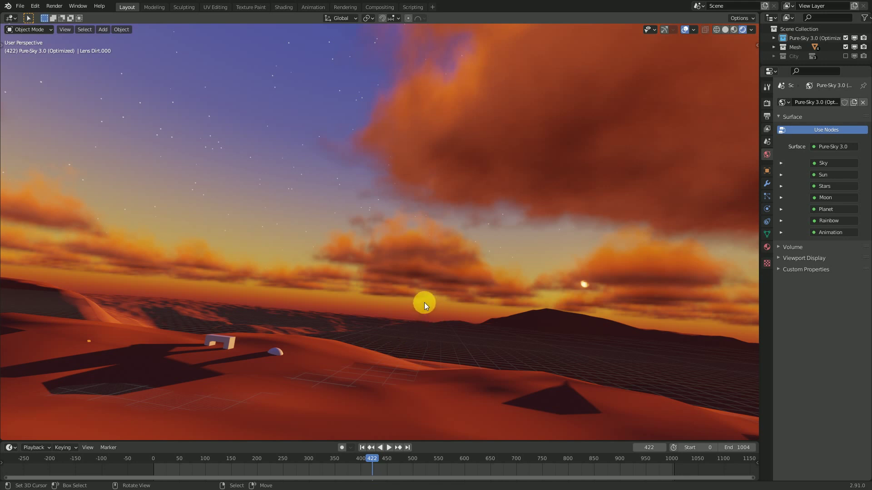
# Preview the sky at frames 13 and 428, and look over its Animation settings in the world properties
pyautogui.moveTo(396, 296); pyautogui.dragTo(396, 372, button='middle')
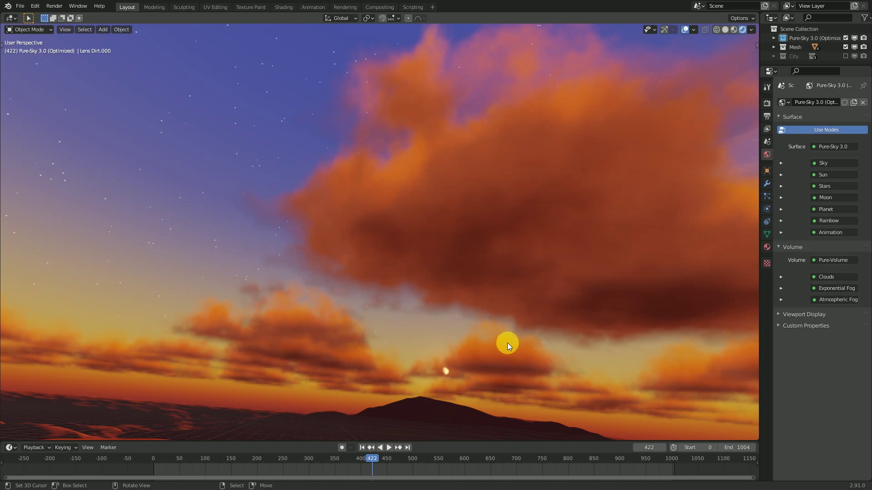
pyautogui.moveTo(508, 345); pyautogui.dragTo(472, 354, button='middle')
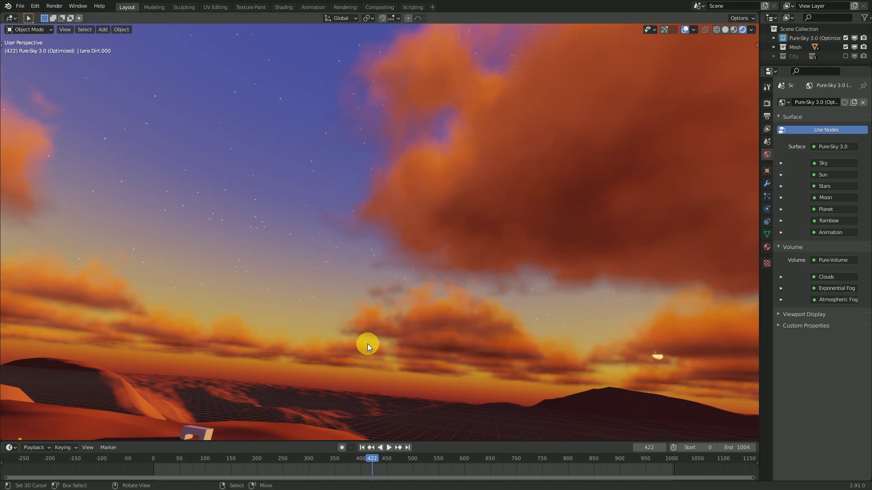
pyautogui.moveTo(369, 467); pyautogui.dragTo(160, 468)
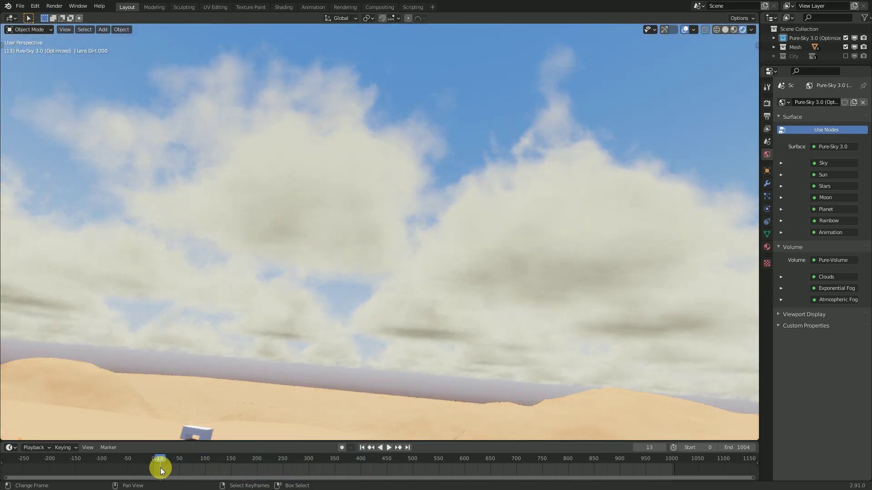
pyautogui.moveTo(375, 466)
pyautogui.mouseDown()
pyautogui.moveTo(467, 476)
pyautogui.moveTo(377, 471)
pyautogui.mouseUp()
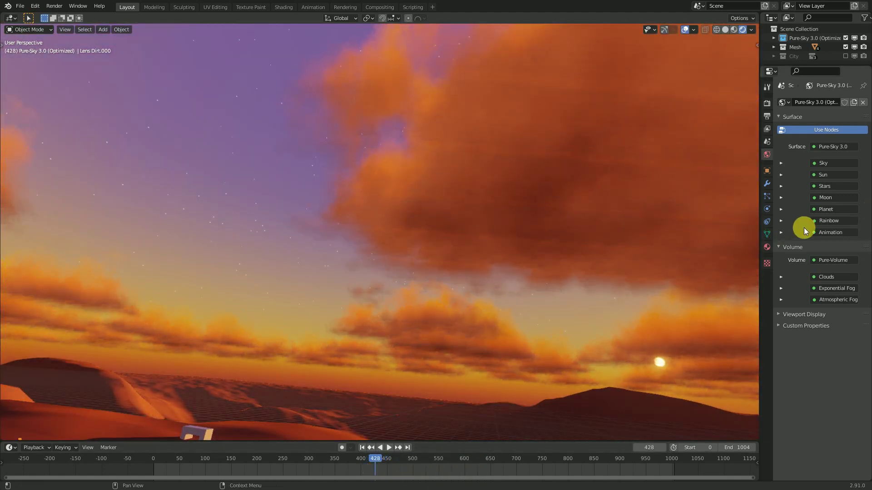
pyautogui.click(780, 232)
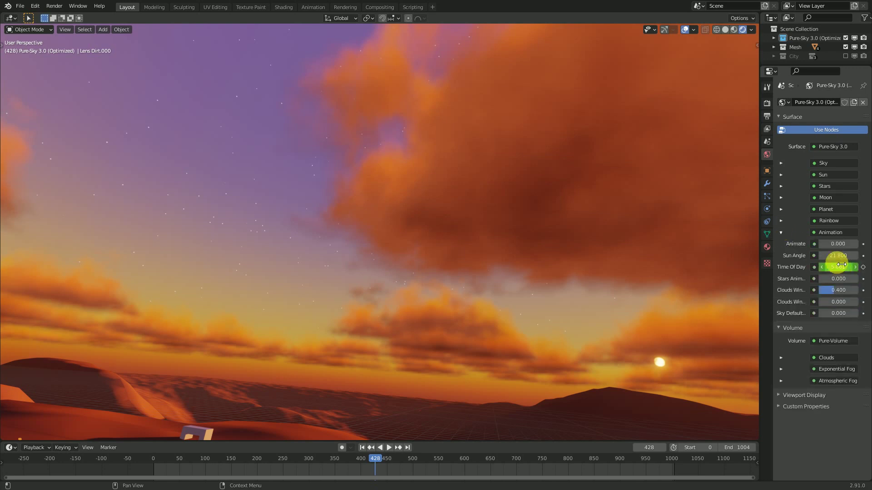
pyautogui.click(781, 232)
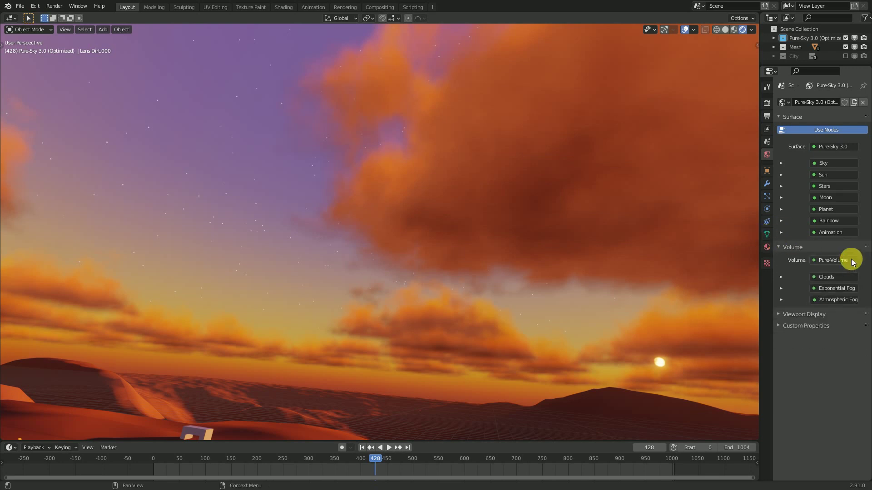
# Play a short stretch of the sky animation and stop it at frame 420
pyautogui.moveTo(374, 470); pyautogui.dragTo(370, 473)
pyautogui.press('space')
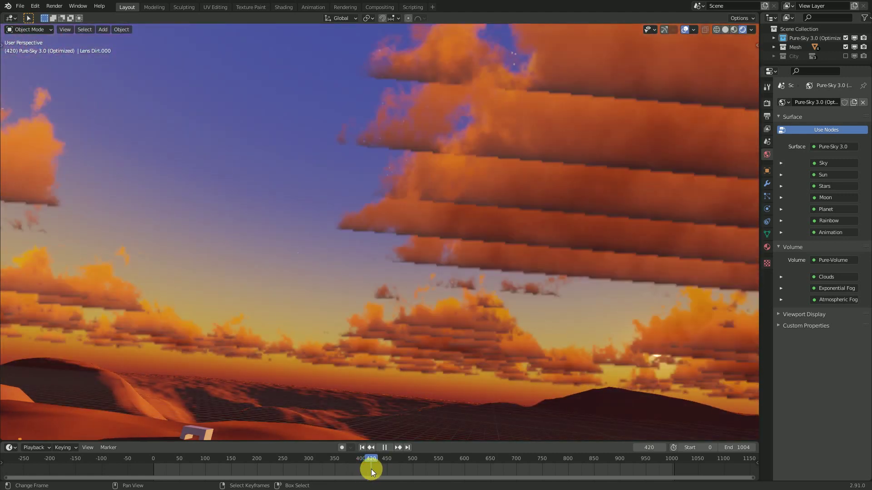
pyautogui.click(371, 469)
pyautogui.press('space')
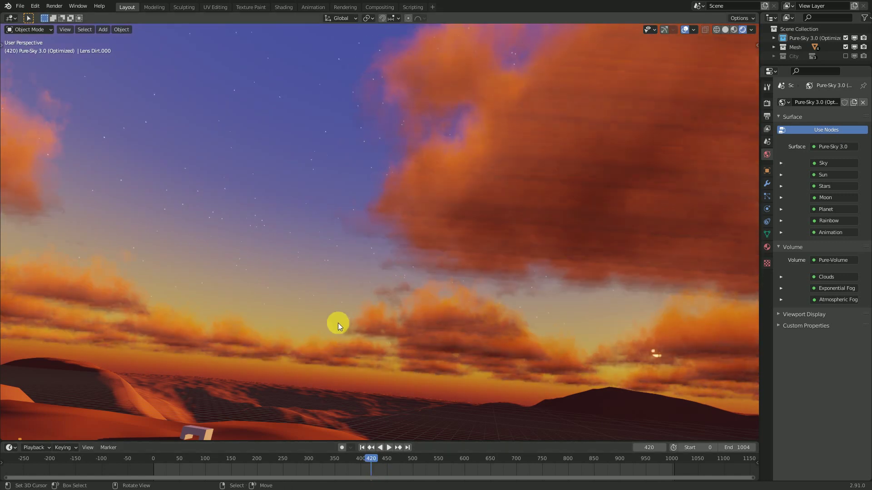
# Preview the sunset sky at frame 446 and widen the properties editor
pyautogui.moveTo(338, 323); pyautogui.dragTo(421, 341, button='middle')
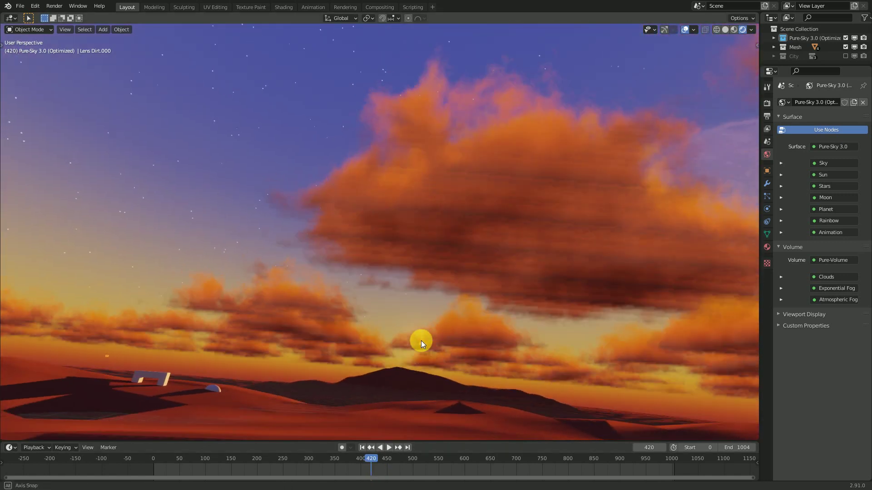
pyautogui.moveTo(372, 463); pyautogui.dragTo(385, 468)
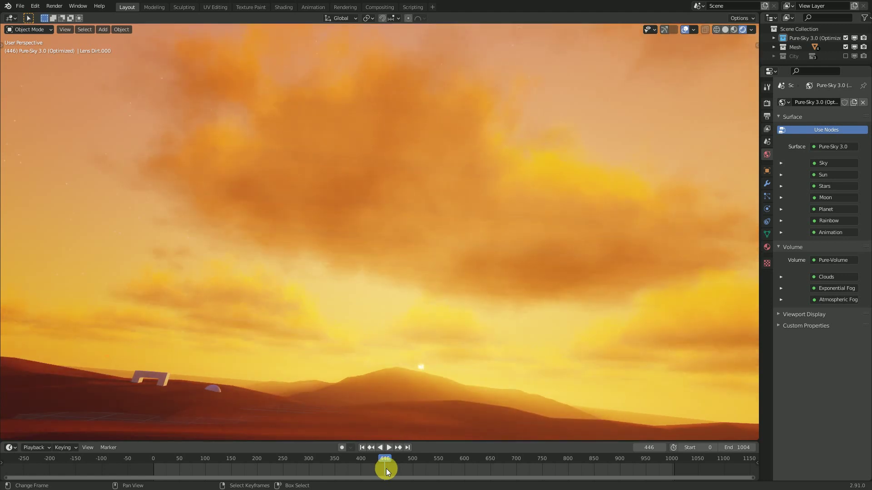
pyautogui.moveTo(391, 331); pyautogui.dragTo(464, 335, button='middle')
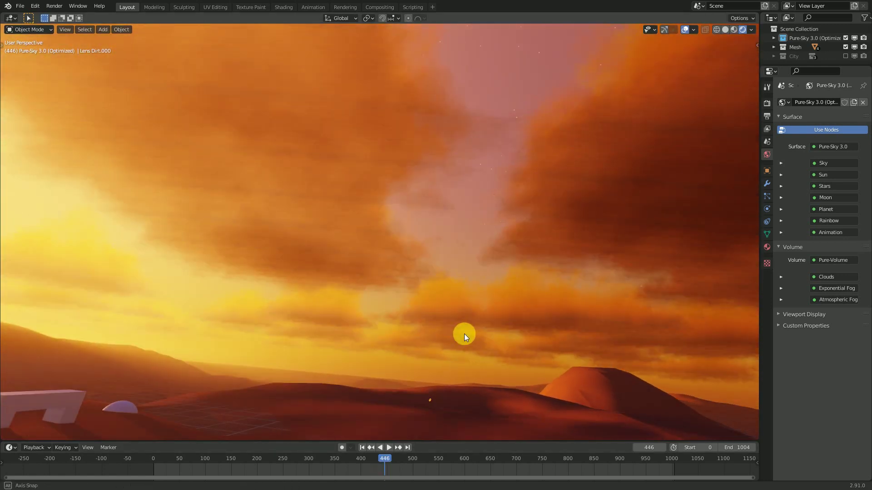
pyautogui.moveTo(756, 268); pyautogui.dragTo(740, 279)
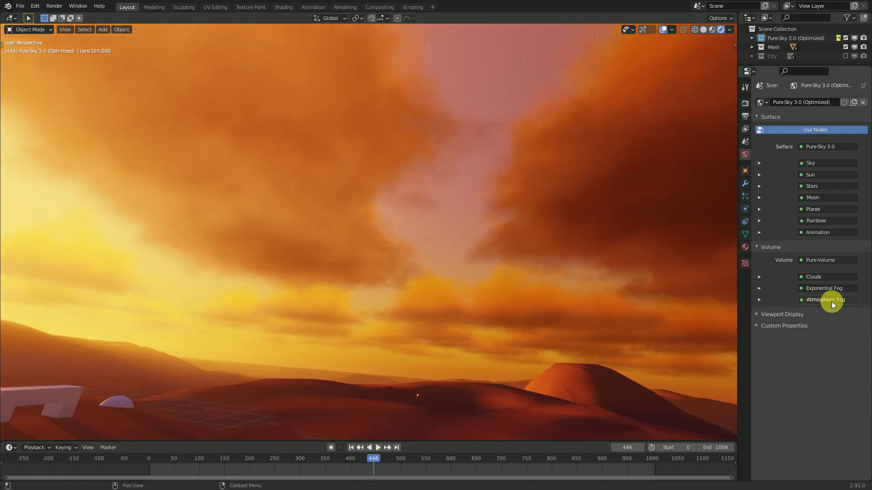
# Move the animation to frame 492 and examine the low sun and clouds from several directions
pyautogui.moveTo(365, 321); pyautogui.dragTo(308, 318, button='middle')
pyautogui.moveTo(372, 466); pyautogui.dragTo(397, 468)
pyautogui.moveTo(493, 364); pyautogui.dragTo(456, 367, button='middle')
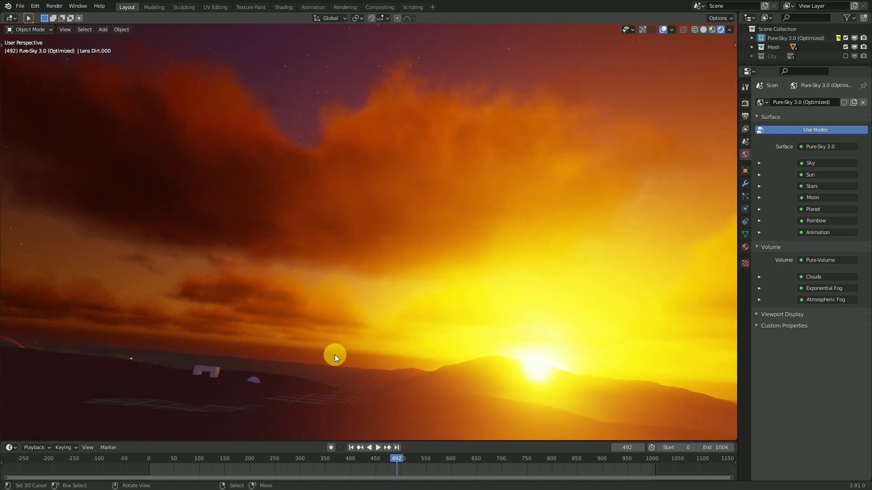
pyautogui.moveTo(334, 355); pyautogui.dragTo(165, 352, button='middle')
pyautogui.moveTo(245, 331); pyautogui.dragTo(421, 325, button='middle')
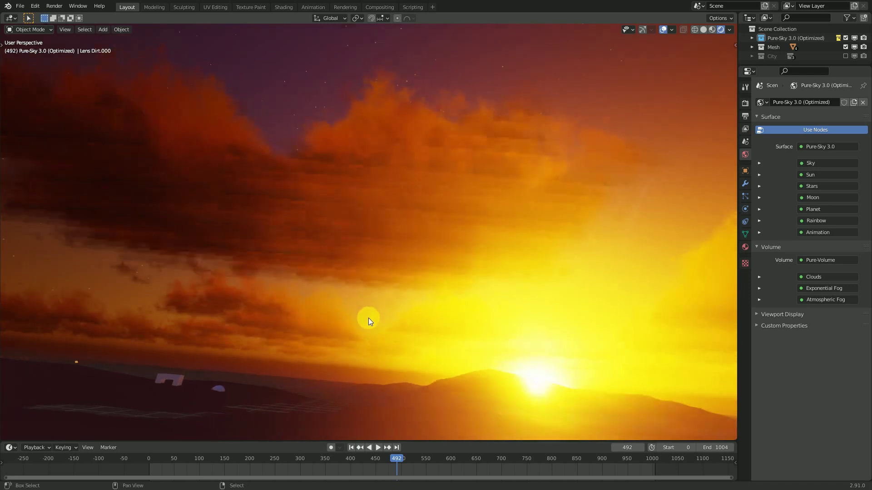
pyautogui.moveTo(366, 317); pyautogui.dragTo(459, 328, button='middle')
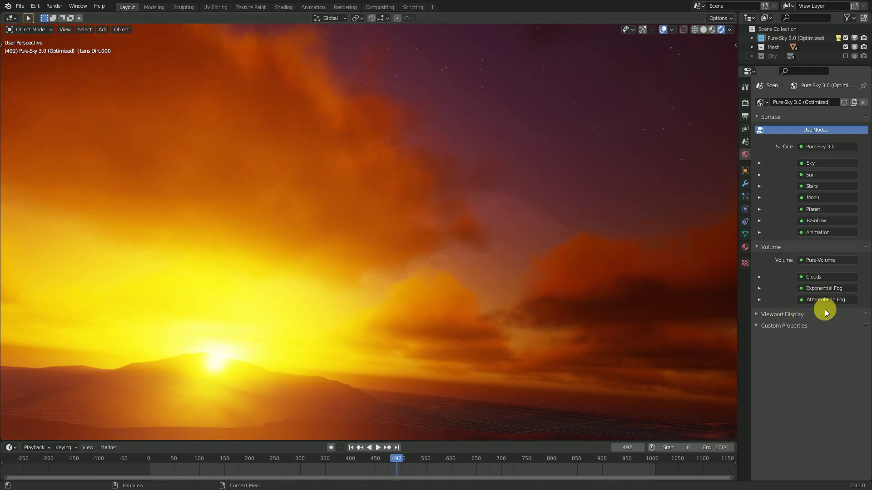
# Expand the Atmospheric Fog settings of the world volume and set the fog density to 1.600
pyautogui.click(759, 299)
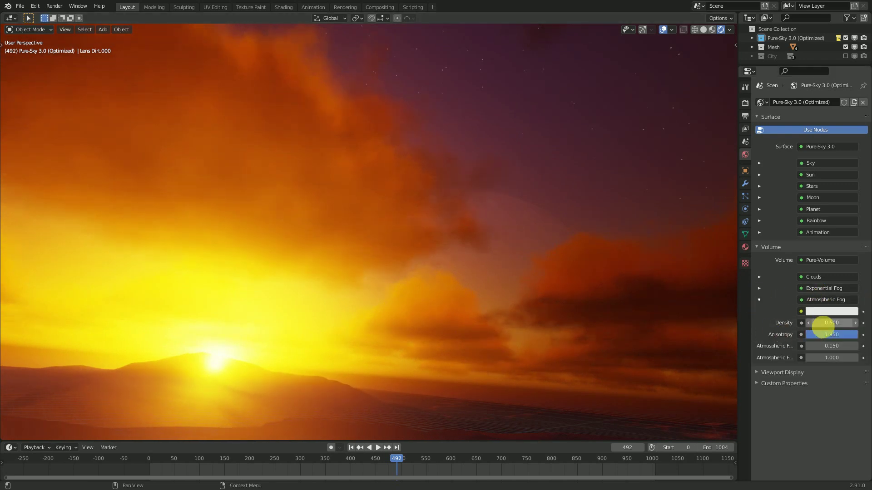
pyautogui.moveTo(831, 323)
pyautogui.mouseDown()
pyautogui.moveTo(845, 323)
pyautogui.moveTo(824, 323)
pyautogui.mouseUp()
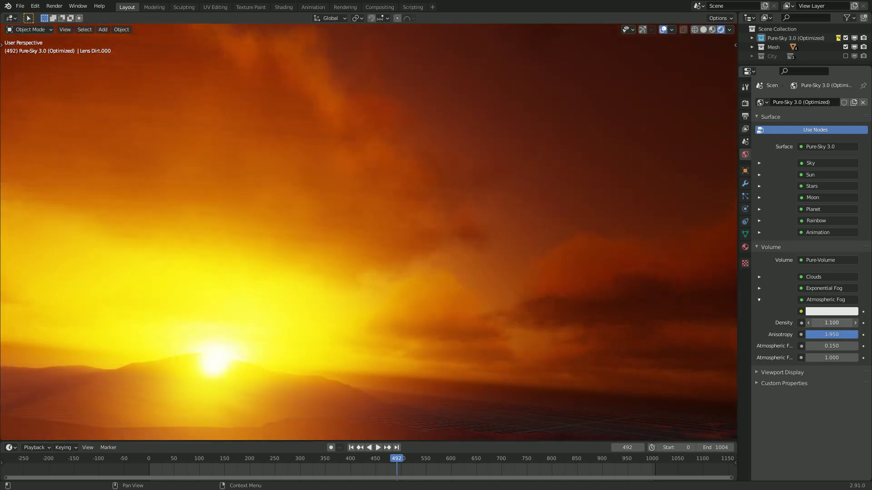
pyautogui.moveTo(459, 296); pyautogui.dragTo(479, 293, button='middle')
pyautogui.moveTo(454, 323); pyautogui.dragTo(449, 355, button='middle')
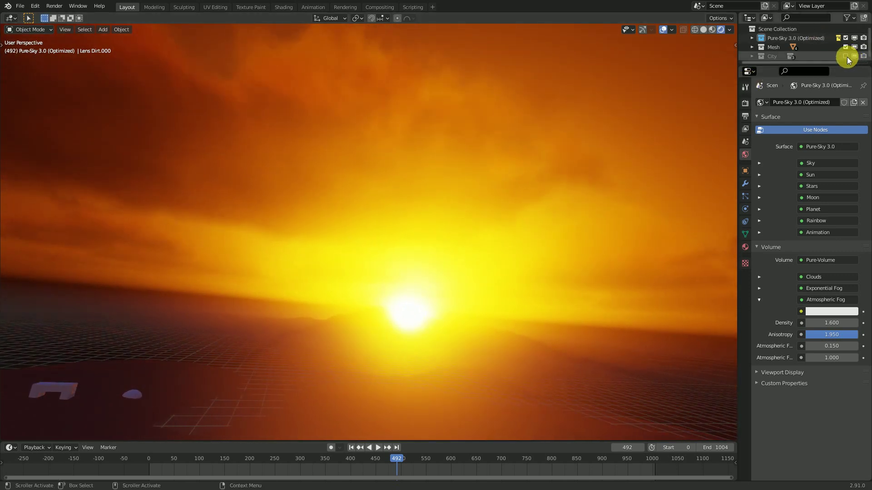
# Enable the City collection, examine the fog glow around its buildings from several angles, and disable the collection again
pyautogui.click(846, 56)
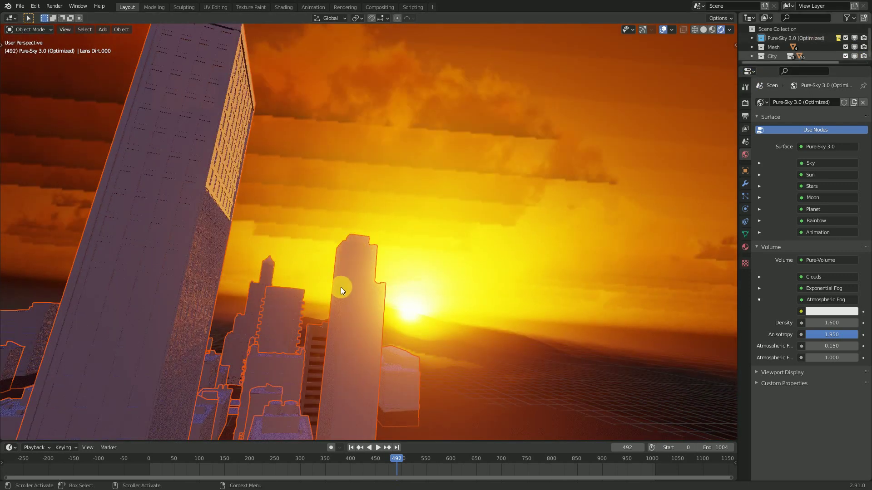
pyautogui.moveTo(341, 287); pyautogui.dragTo(395, 310, button='middle')
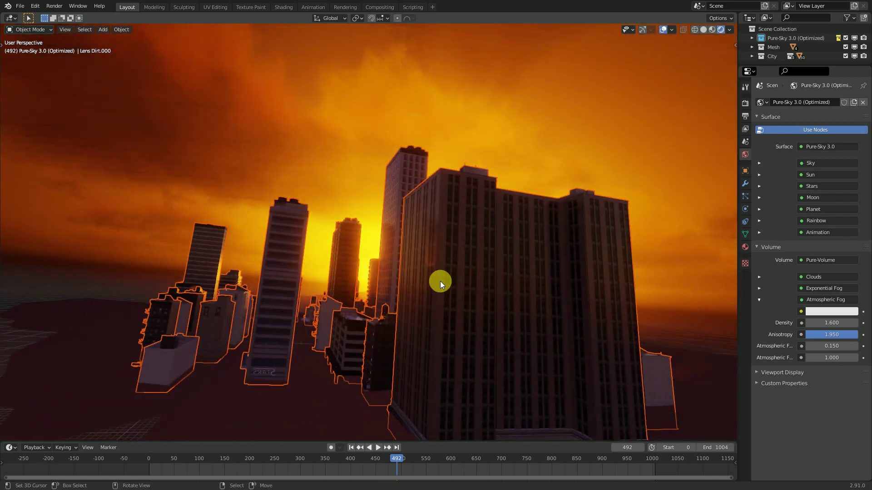
pyautogui.moveTo(440, 282); pyautogui.dragTo(443, 296, button='middle')
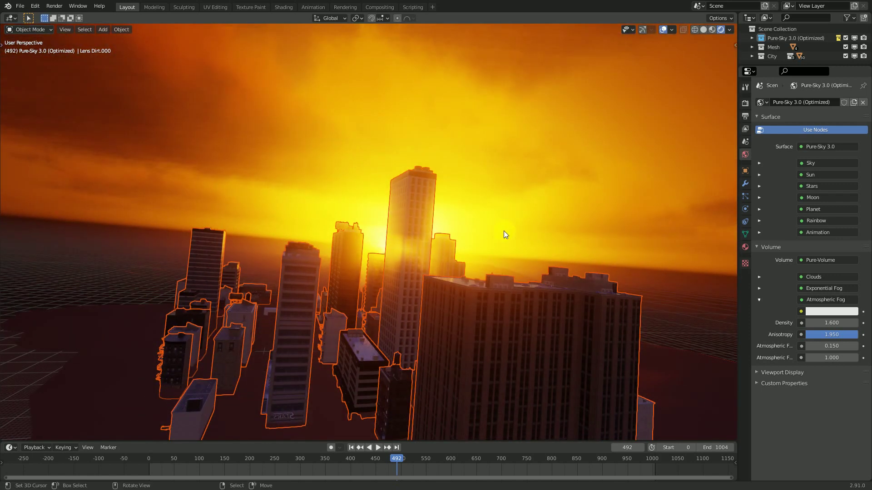
pyautogui.click(845, 57)
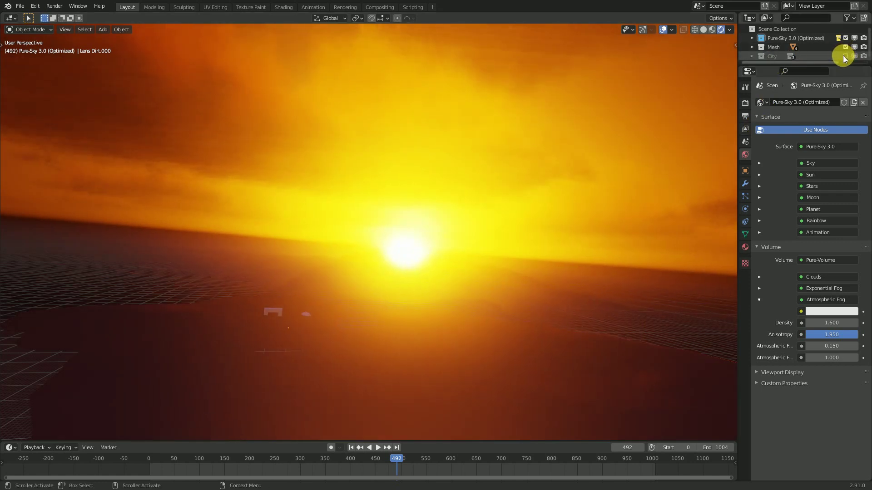
# Collapse the Atmospheric Fog settings and examine the fog around the hills and the sun at frame 492
pyautogui.click(758, 300)
pyautogui.moveTo(428, 293); pyautogui.dragTo(444, 286, button='middle')
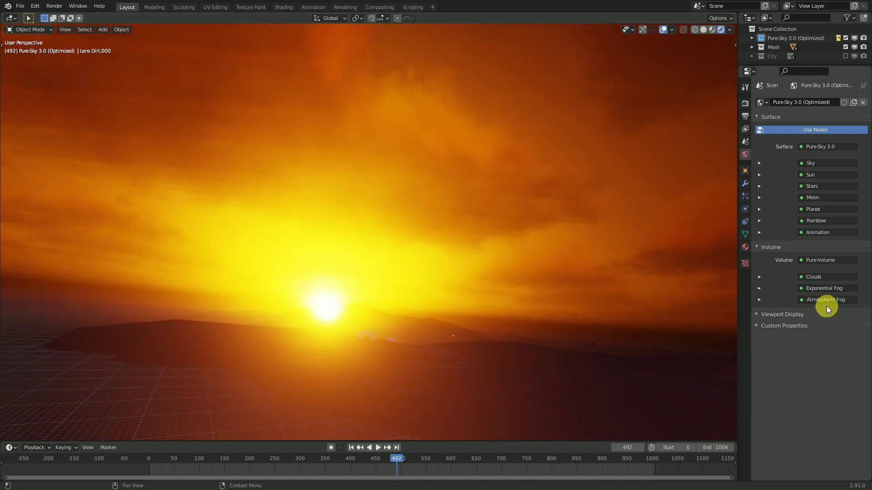
pyautogui.moveTo(445, 301); pyautogui.dragTo(388, 305, button='middle')
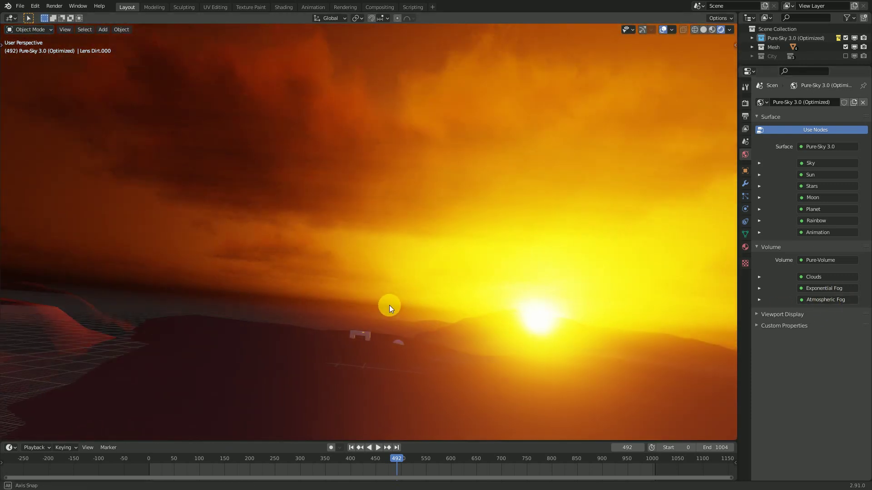
pyautogui.moveTo(305, 337); pyautogui.dragTo(353, 326, button='middle')
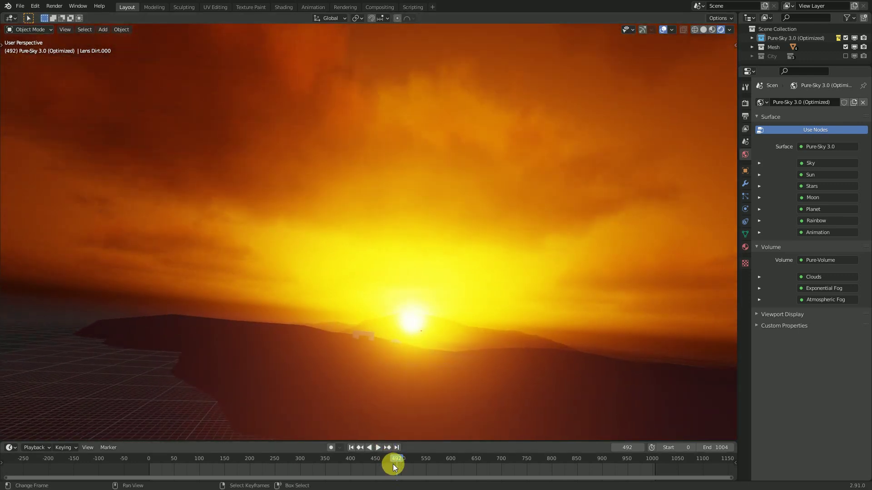
# Preview the foggy sky at frames 408 and 412, and run the animation briefly, stopping at frame 376
pyautogui.moveTo(393, 464); pyautogui.dragTo(354, 477)
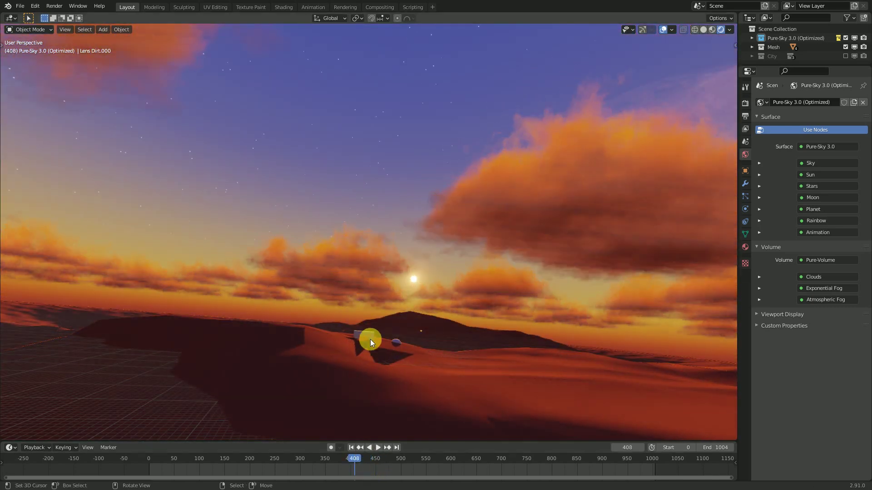
pyautogui.keyDown('shift'); pyautogui.moveTo(370, 340); pyautogui.dragTo(452, 343, button='middle'); pyautogui.keyUp('shift')
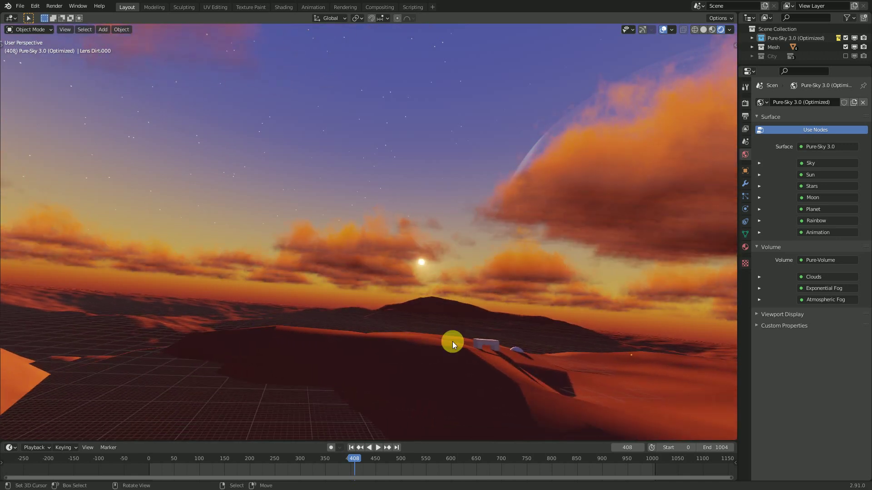
pyautogui.moveTo(355, 471)
pyautogui.mouseDown()
pyautogui.moveTo(333, 473)
pyautogui.moveTo(389, 481)
pyautogui.moveTo(354, 478)
pyautogui.moveTo(359, 486)
pyautogui.mouseUp()
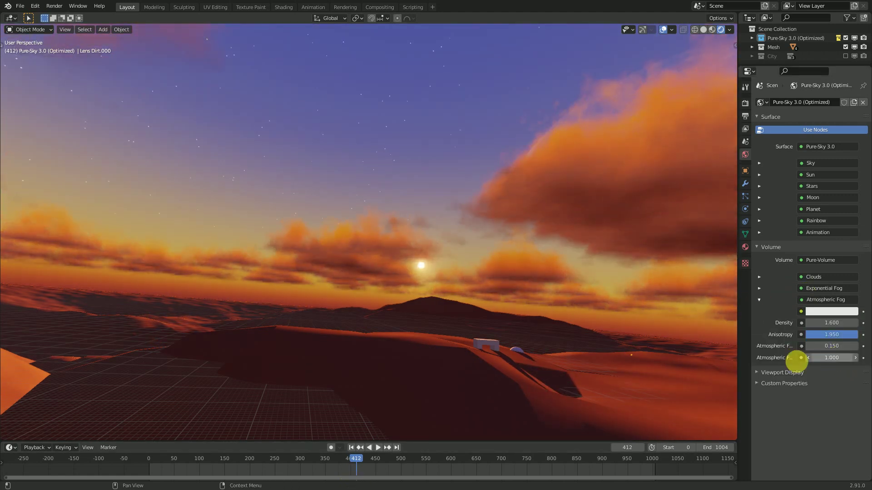
pyautogui.hotkey('shift', 'ctrl', 'space')
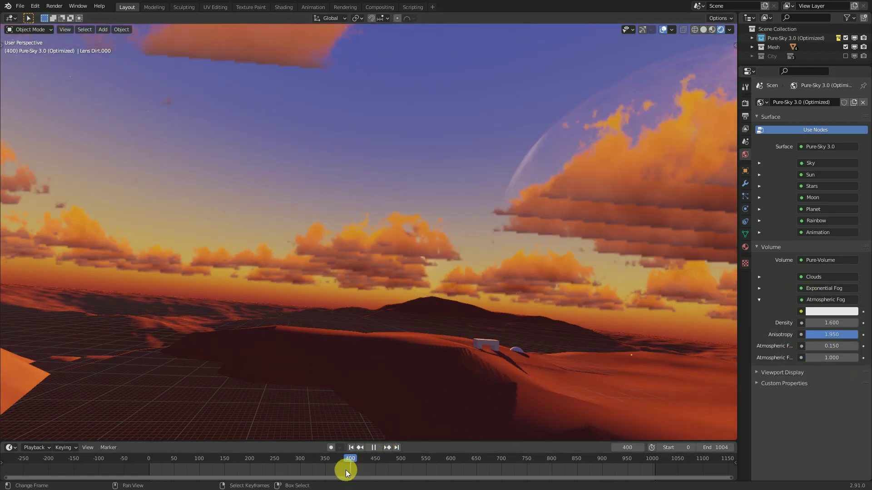
pyautogui.press('space')
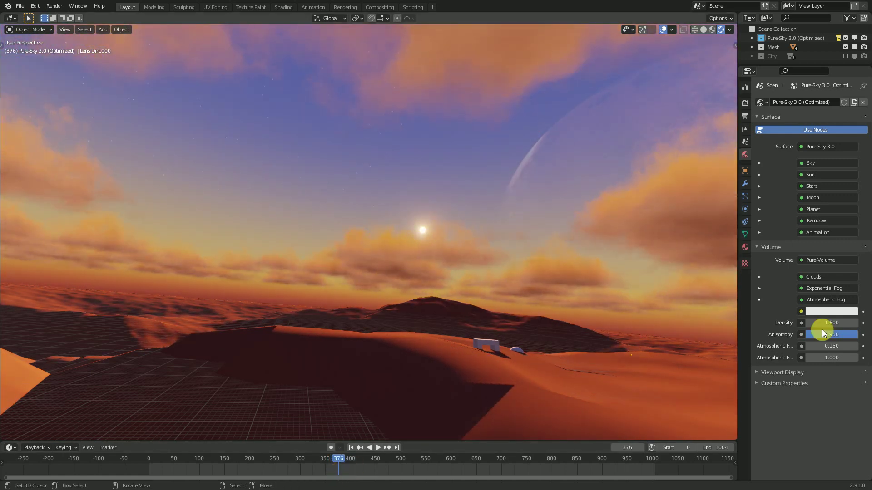
# Set the last Atmospheric Fog value, below the 0.150 one, to 1.530
pyautogui.click(855, 358)
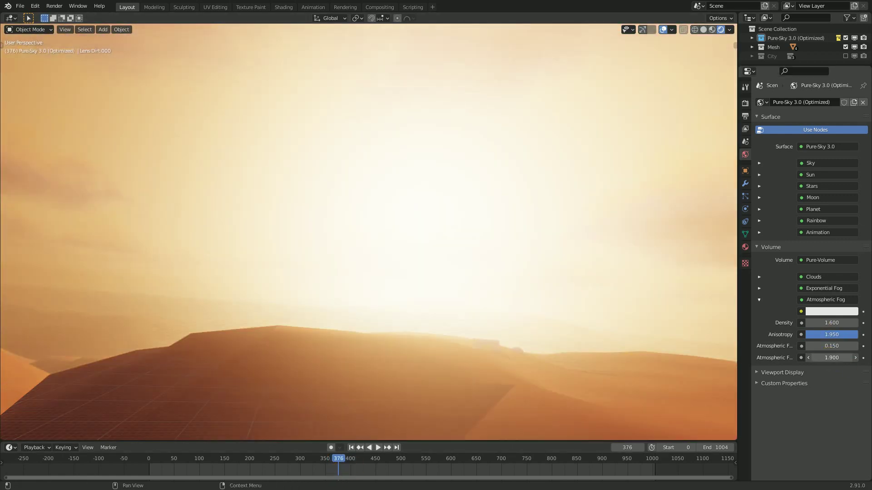
pyautogui.moveTo(855, 358); pyautogui.dragTo(867, 358)
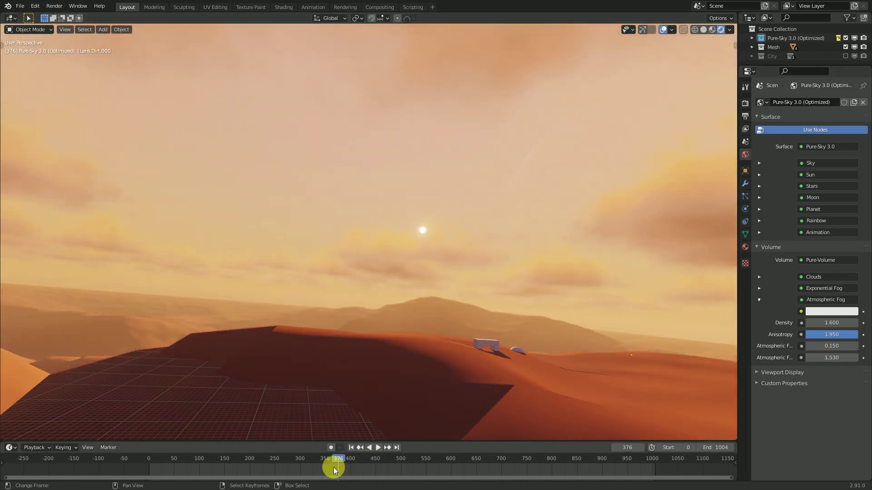
# Play the animation to frame 384 and reset the last Atmospheric Fog value to 1.000
pyautogui.press('space')
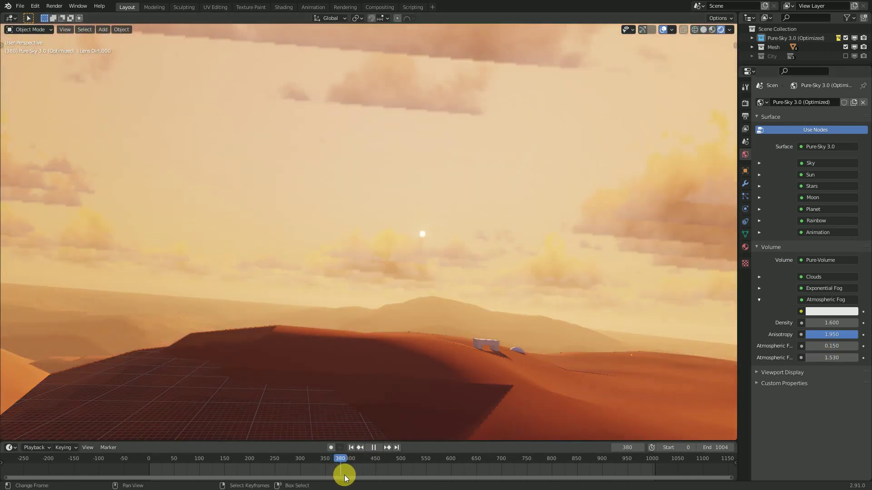
pyautogui.moveTo(345, 475)
pyautogui.mouseDown()
pyautogui.moveTo(428, 477)
pyautogui.moveTo(342, 474)
pyautogui.mouseUp()
pyautogui.press('space')
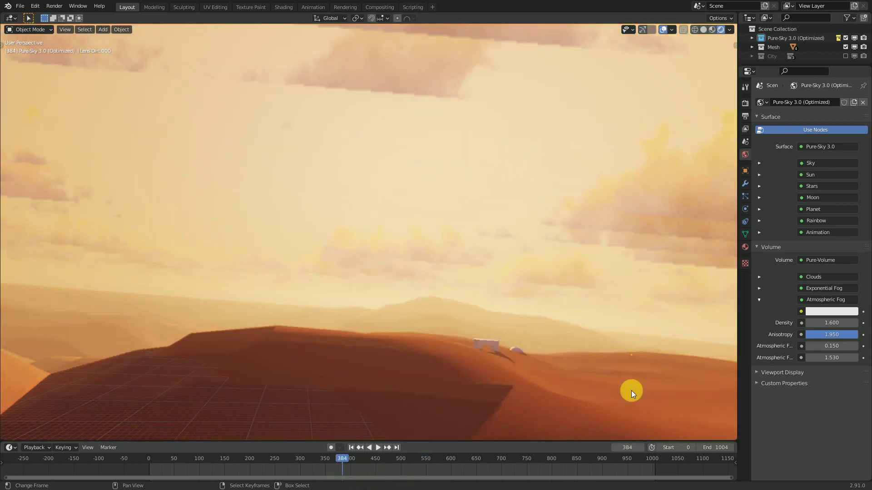
pyautogui.press('Return')
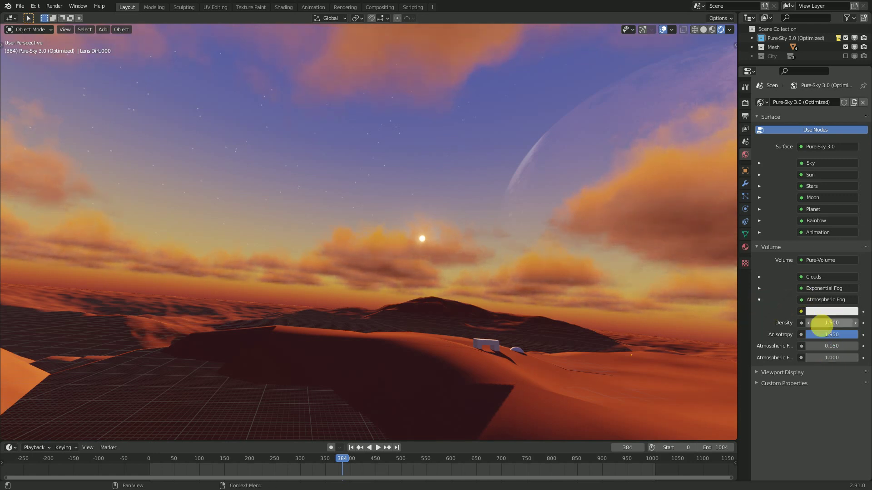
# Move the animation to frame 422 and open the world's Sky settings with the sun and clouds in view
pyautogui.moveTo(349, 467); pyautogui.dragTo(363, 467)
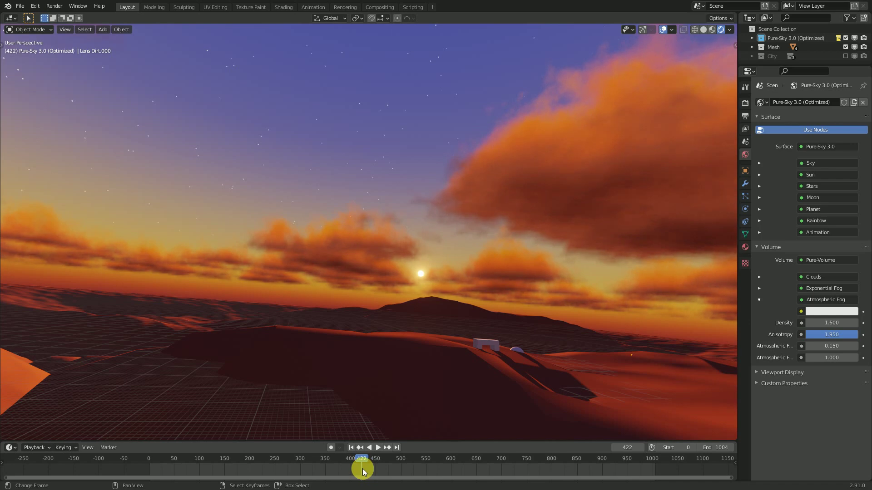
pyautogui.moveTo(486, 319); pyautogui.dragTo(443, 291, button='middle')
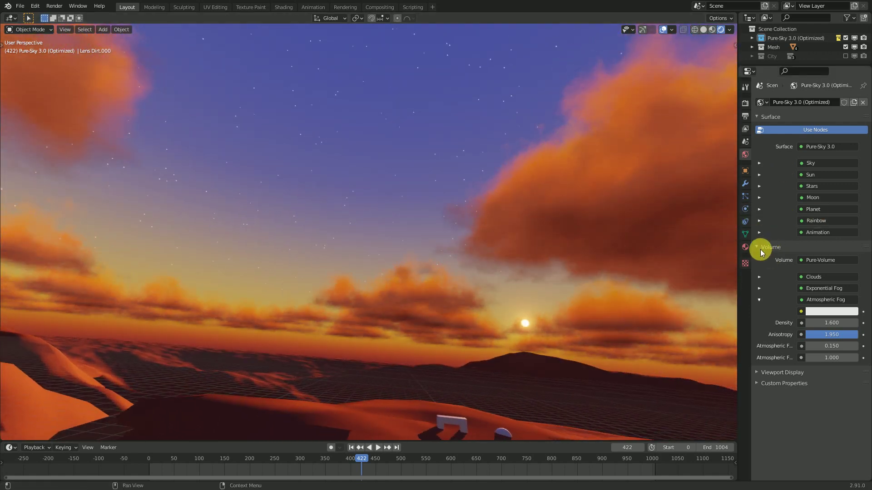
pyautogui.click(759, 163)
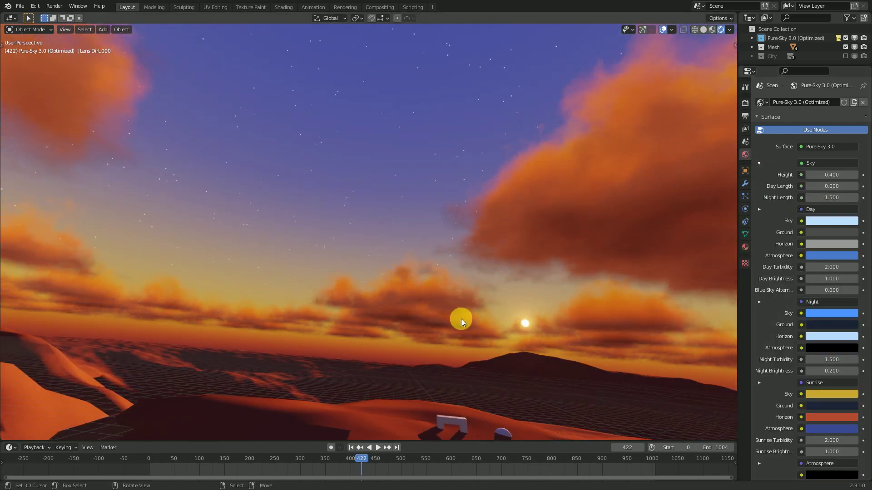
pyautogui.moveTo(461, 319); pyautogui.dragTo(502, 319, button='middle')
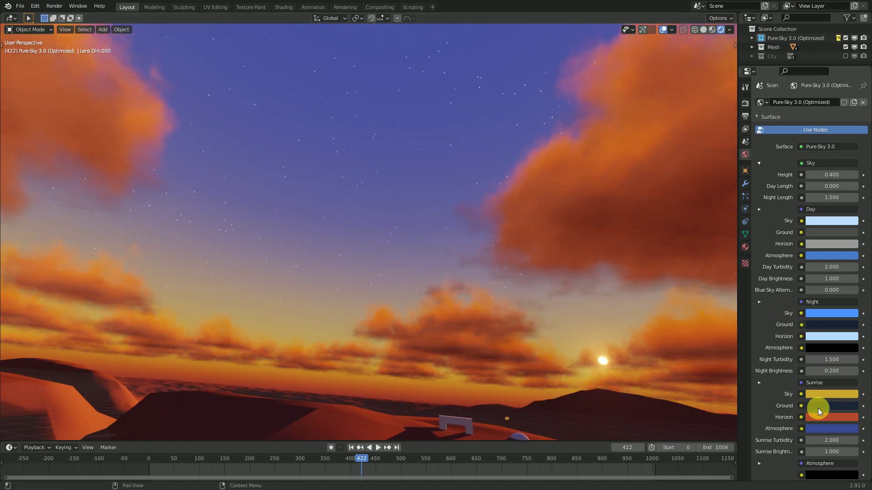
# Try Sunrise Turbidity values of 2.200 and 2.100, and restore it to 2.000
pyautogui.scroll(-3, 821, 407)
pyautogui.moveTo(827, 291)
pyautogui.mouseDown()
pyautogui.moveTo(795, 295)
pyautogui.moveTo(784, 267)
pyautogui.moveTo(806, 249)
pyautogui.moveTo(845, 275)
pyautogui.moveTo(838, 261)
pyautogui.mouseUp()
pyautogui.click(785, 348)
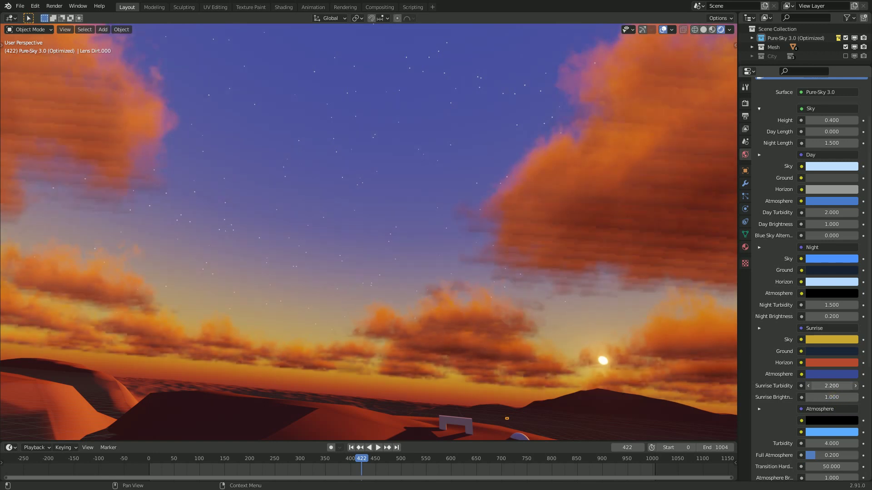
pyautogui.moveTo(831, 386); pyautogui.dragTo(851, 386)
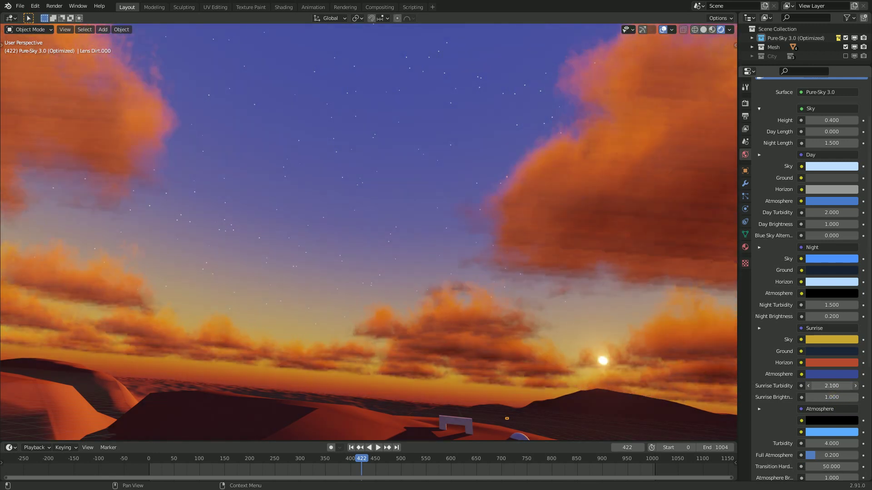
pyautogui.moveTo(831, 386); pyautogui.dragTo(729, 386)
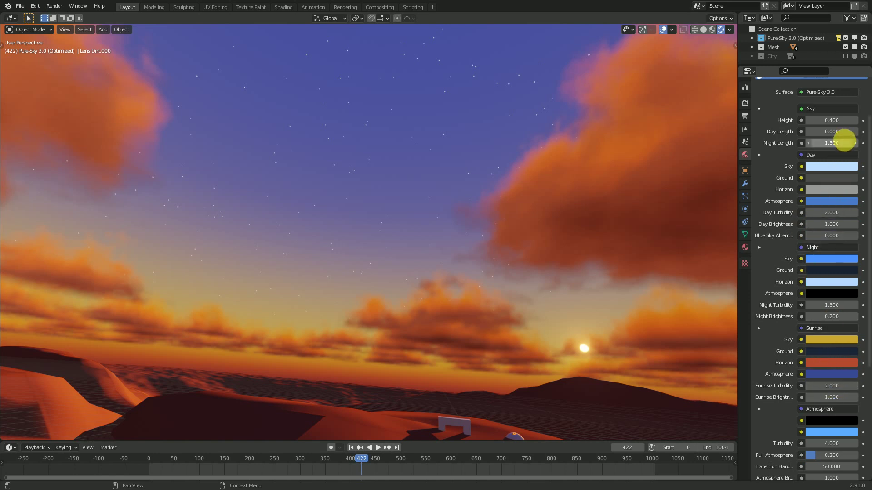
# Try adjusting the sky's Height value, cancel the change, and collapse the Sky settings
pyautogui.moveTo(835, 145); pyautogui.dragTo(822, 133)
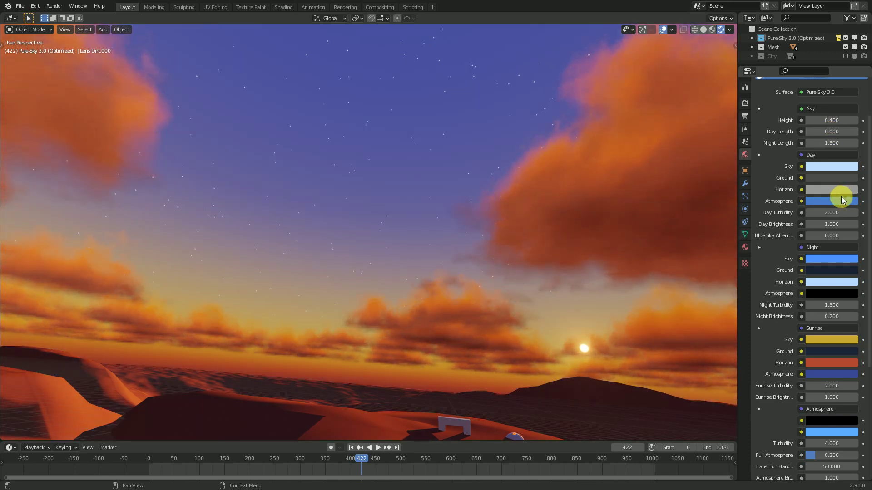
pyautogui.moveTo(832, 121); pyautogui.dragTo(791, 120)
pyautogui.rightClick(580, 372)
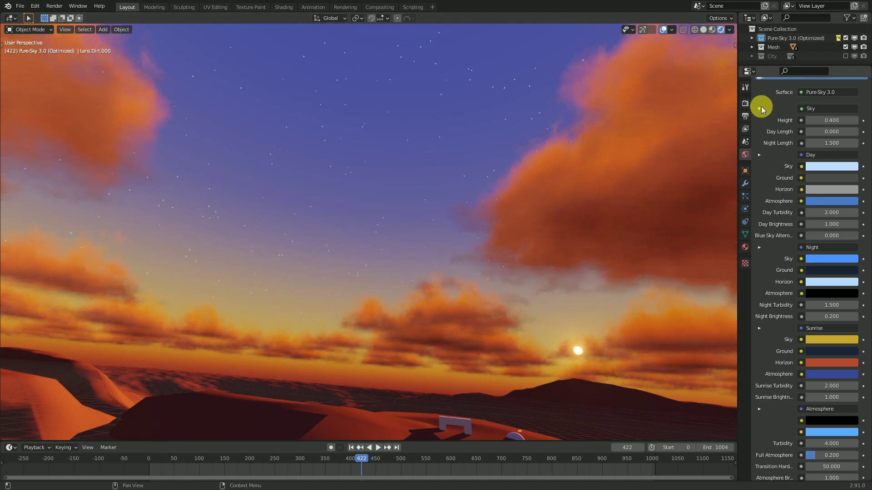
pyautogui.click(760, 108)
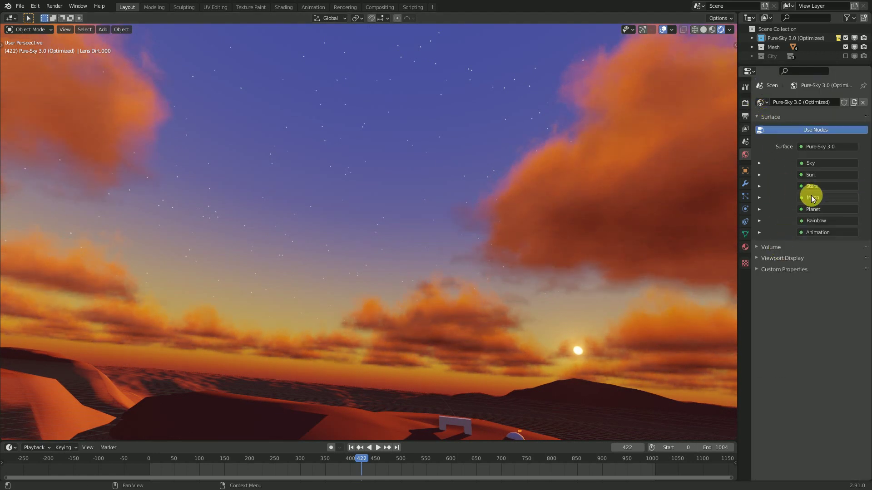
# Set the Atmospheric Fog density to 0.000 in the Volume settings
pyautogui.click(765, 249)
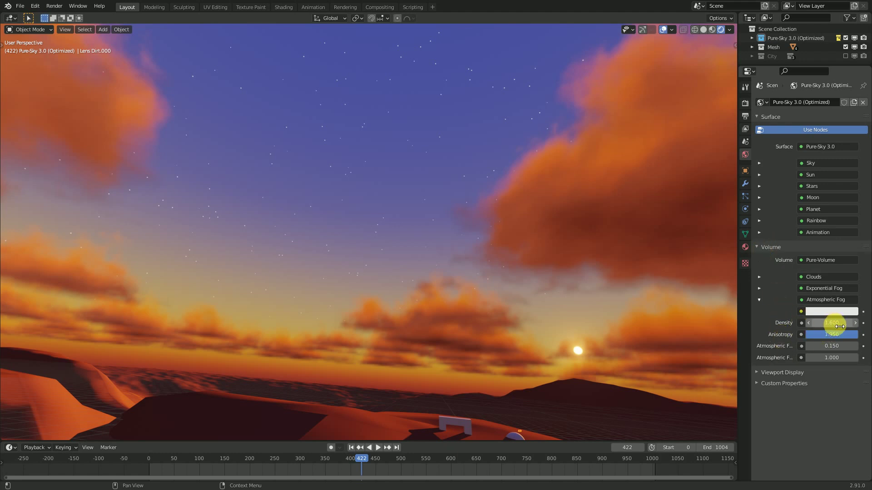
pyautogui.moveTo(840, 326); pyautogui.dragTo(808, 326)
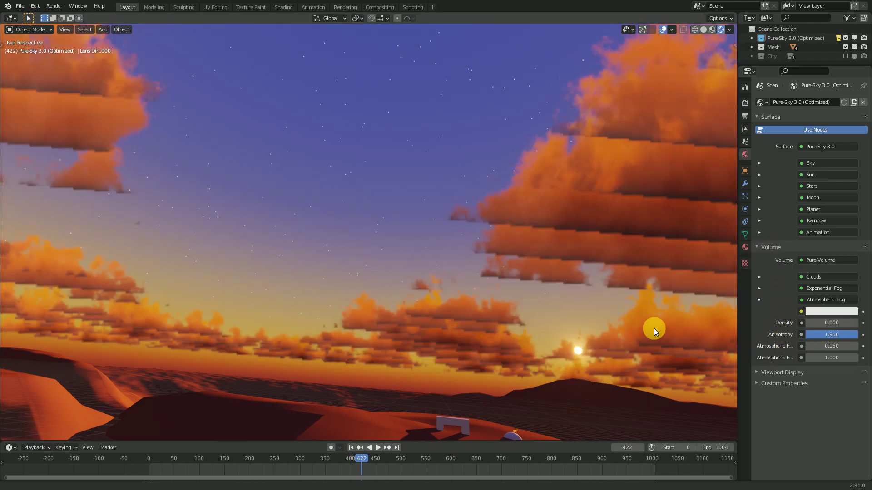
pyautogui.moveTo(577, 305); pyautogui.dragTo(522, 372, button='middle')
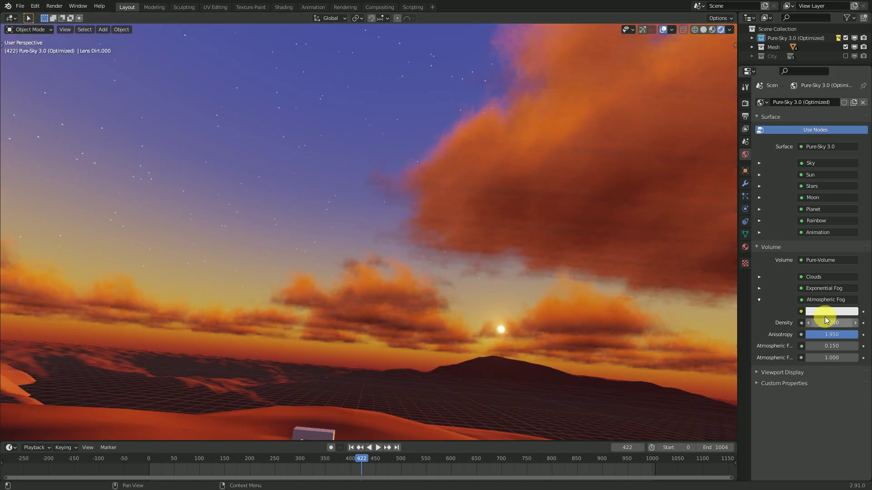
# Advance the animation to frame 454 and view the sun at the hill's ridge from several angles
pyautogui.press('space')
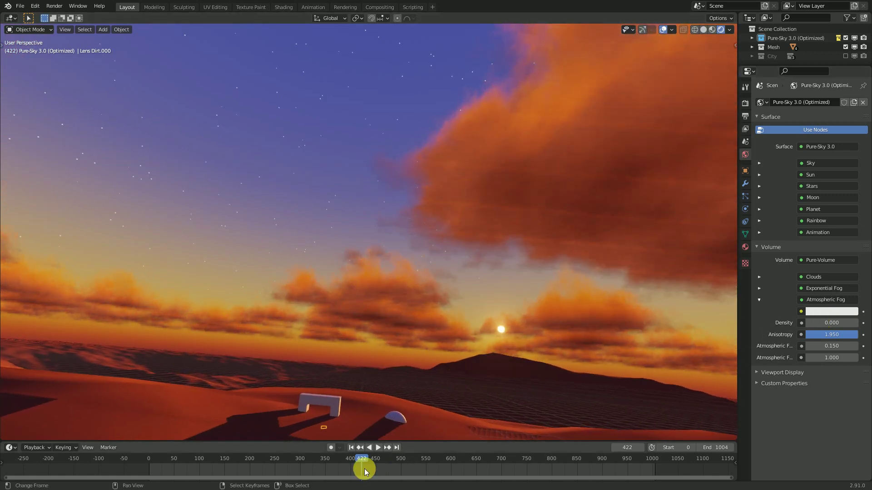
pyautogui.press('space')
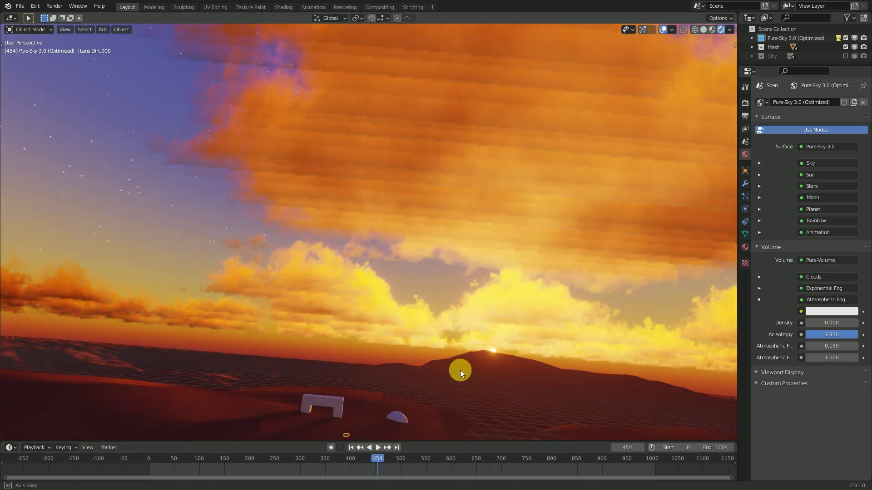
pyautogui.moveTo(460, 370); pyautogui.dragTo(467, 342, button='middle')
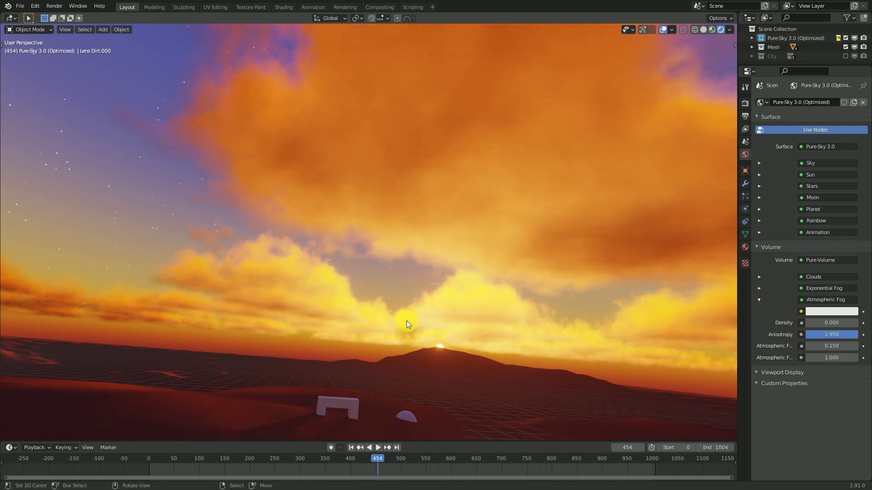
pyautogui.moveTo(407, 323); pyautogui.dragTo(459, 315, button='middle')
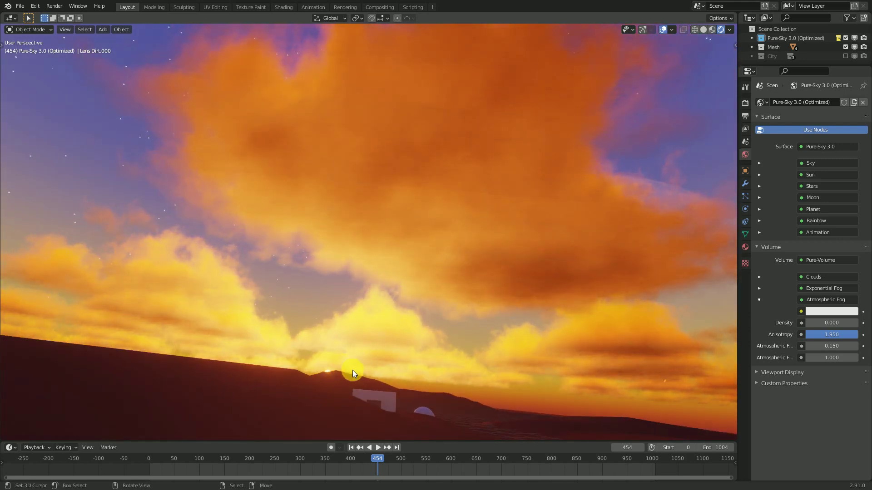
pyautogui.moveTo(353, 370); pyautogui.dragTo(354, 373, button='middle')
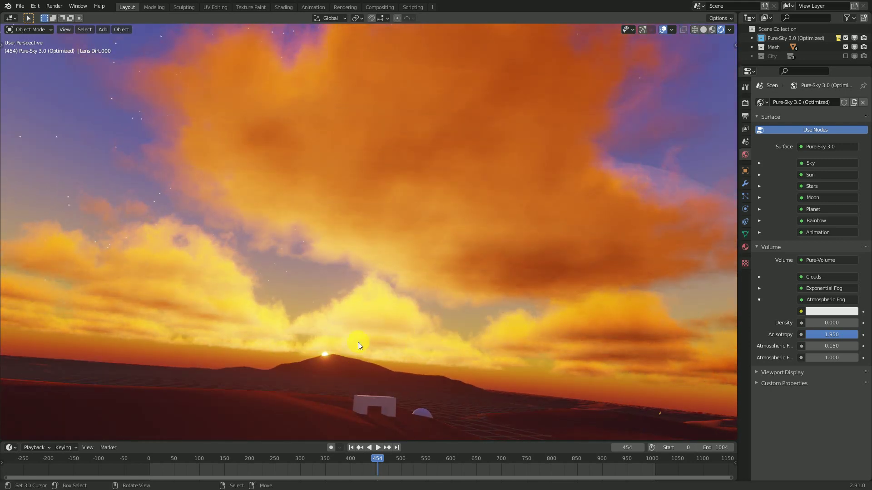
# Collapse the Atmospheric Fog settings and set the Clouds anisotropy to -0.200
pyautogui.click(759, 300)
pyautogui.click(759, 276)
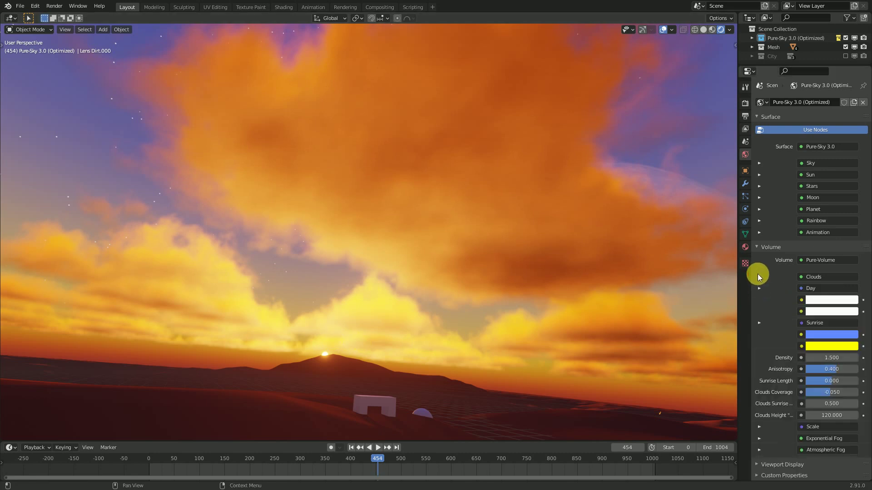
pyautogui.click(838, 371)
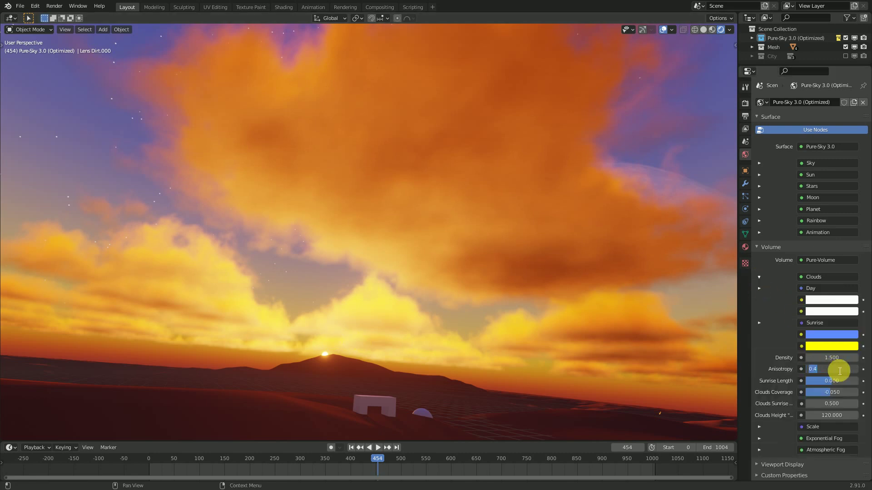
pyautogui.write('0')
pyautogui.press('Return')
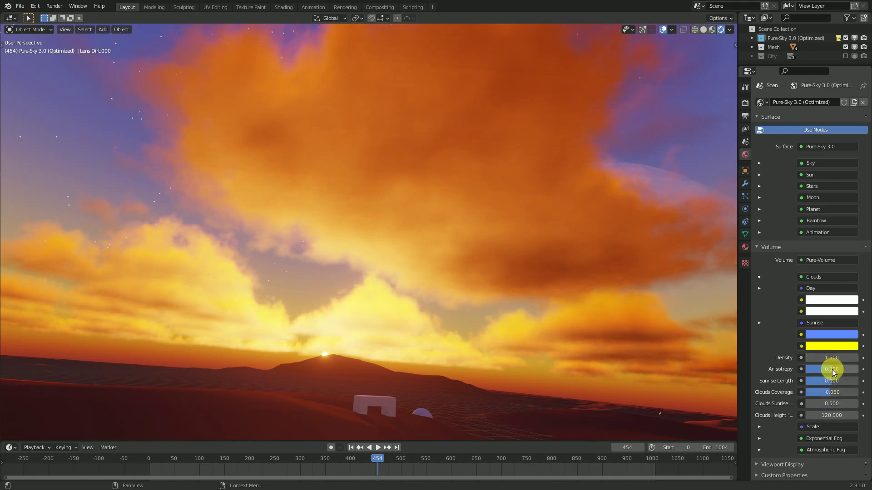
pyautogui.moveTo(835, 369)
pyautogui.mouseDown()
pyautogui.moveTo(856, 370)
pyautogui.moveTo(835, 369)
pyautogui.mouseUp()
pyautogui.press('Return')
# Select the landscape and examine the cloud lighting around the sun from several viewpoints near the hills
pyautogui.moveTo(440, 323); pyautogui.dragTo(410, 315, button='middle')
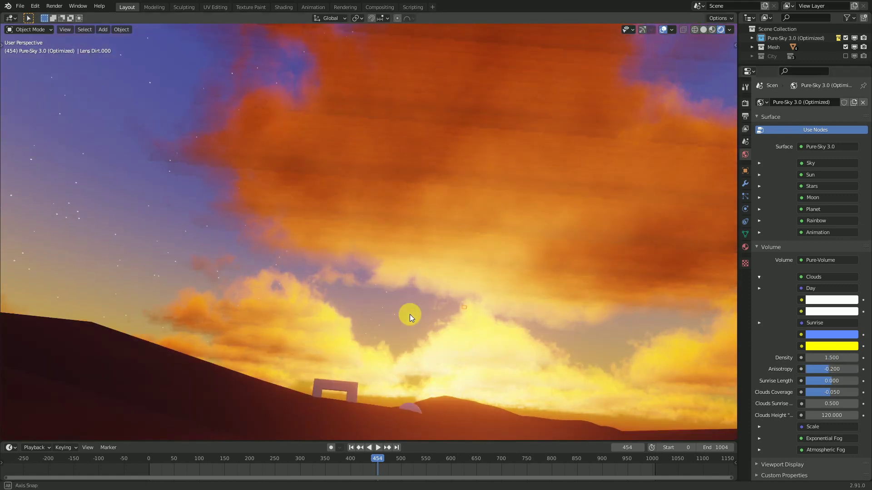
pyautogui.moveTo(467, 336); pyautogui.dragTo(445, 356, button='middle')
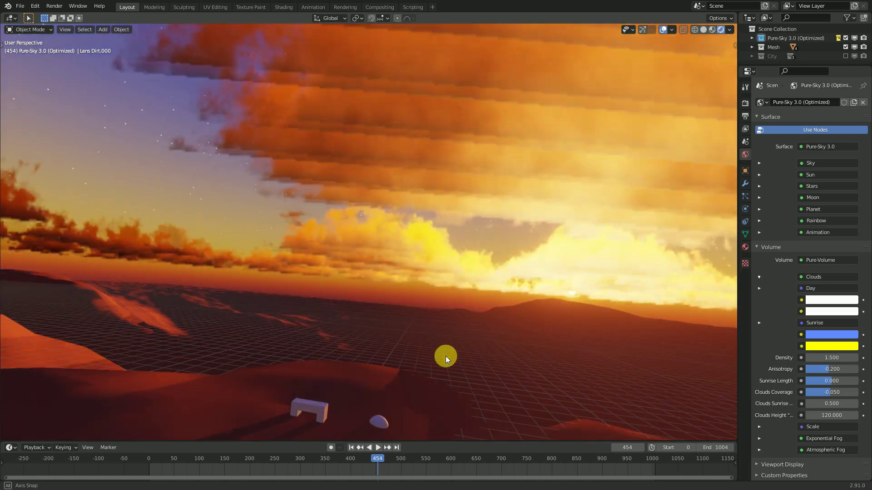
pyautogui.moveTo(342, 347); pyautogui.dragTo(343, 298, button='middle')
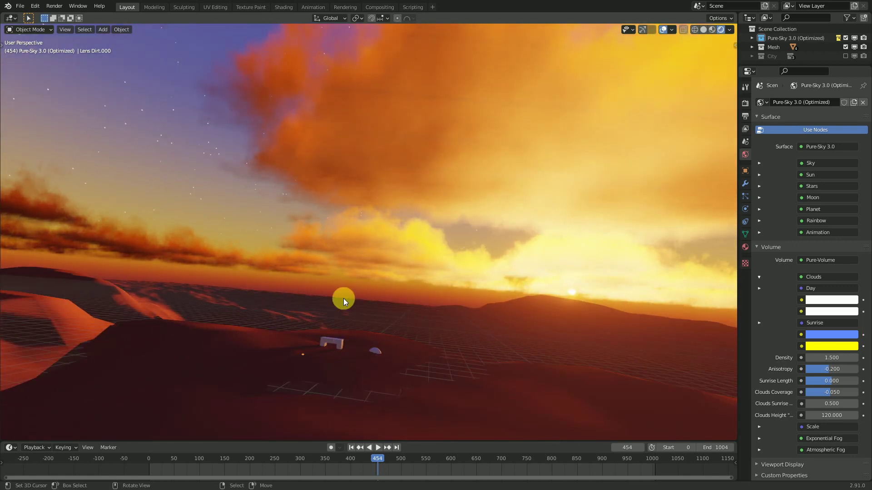
pyautogui.click(201, 355)
pyautogui.moveTo(201, 356); pyautogui.dragTo(369, 271, button='middle')
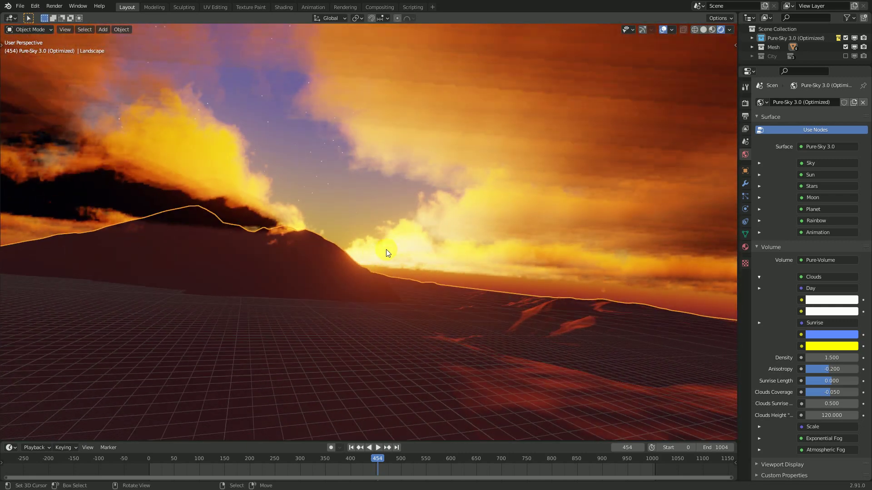
pyautogui.keyDown('shift'); pyautogui.moveTo(429, 228); pyautogui.dragTo(408, 264, button='middle'); pyautogui.keyUp('shift')
pyautogui.keyDown('shift'); pyautogui.moveTo(390, 317); pyautogui.dragTo(415, 311, button='middle'); pyautogui.keyUp('shift')
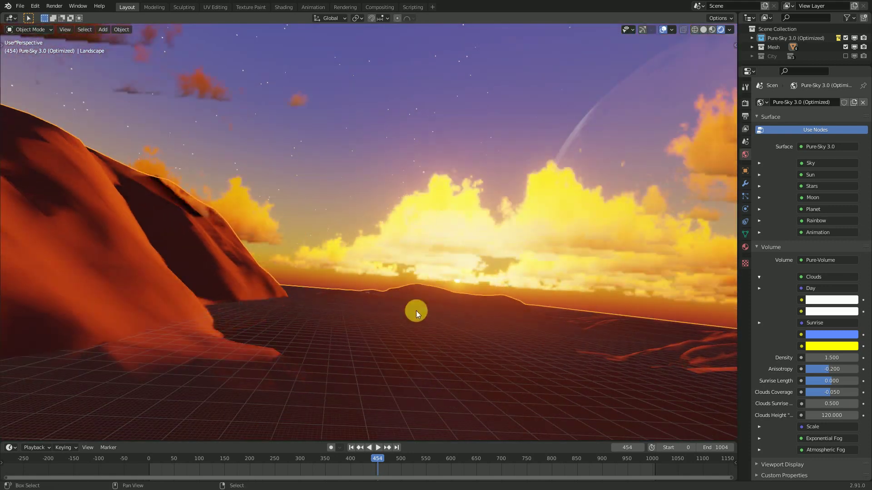
# Try adjusting the Clouds Height value, cancel the change, and look at the clouds beside the hill
pyautogui.moveTo(835, 416); pyautogui.dragTo(862, 416)
pyautogui.rightClick(842, 427)
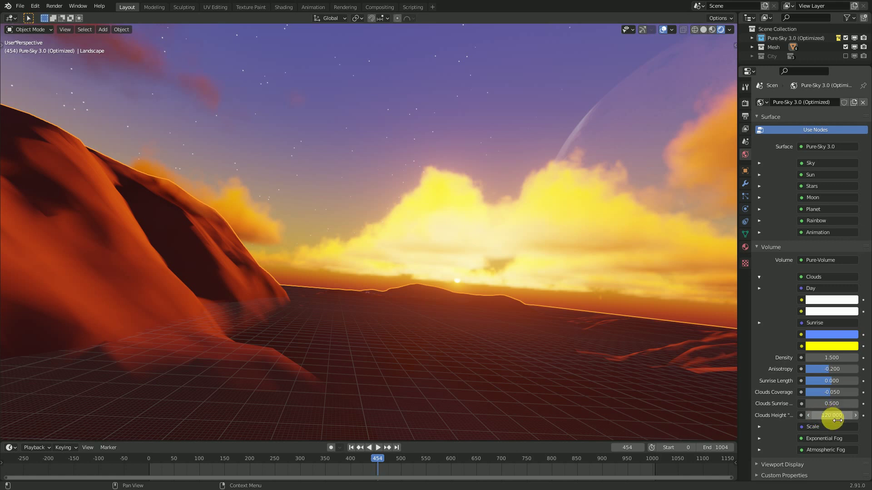
pyautogui.moveTo(495, 280); pyautogui.dragTo(440, 213, button='middle')
pyautogui.moveTo(441, 257); pyautogui.dragTo(456, 276, button='middle')
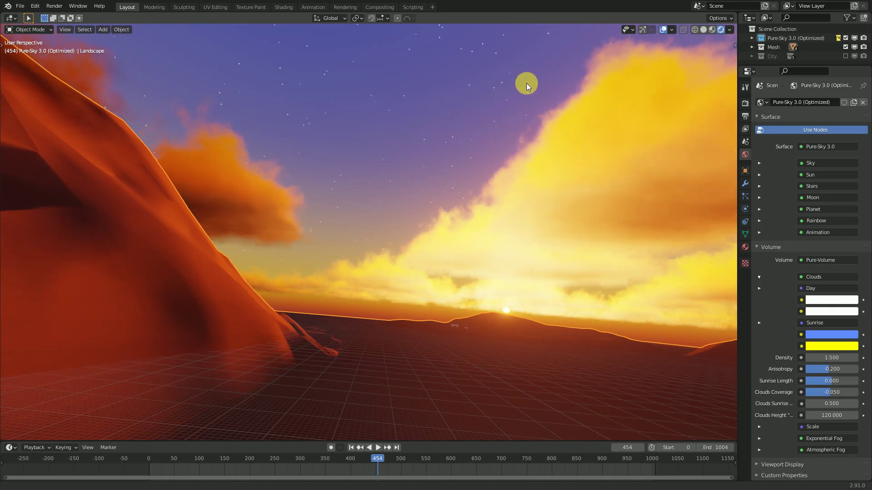
# Examine the sky, planet and landscape from above the clouds, along with the Atmosphere and Space values in the Sky settings
pyautogui.moveTo(526, 83); pyautogui.dragTo(608, 323, button='middle')
pyautogui.click(758, 277)
pyautogui.click(756, 248)
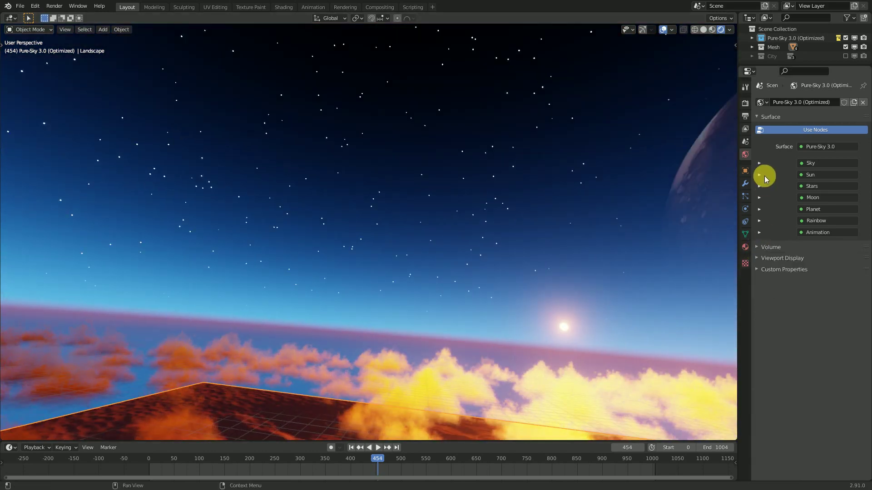
pyautogui.click(758, 163)
pyautogui.scroll(-10, 824, 284)
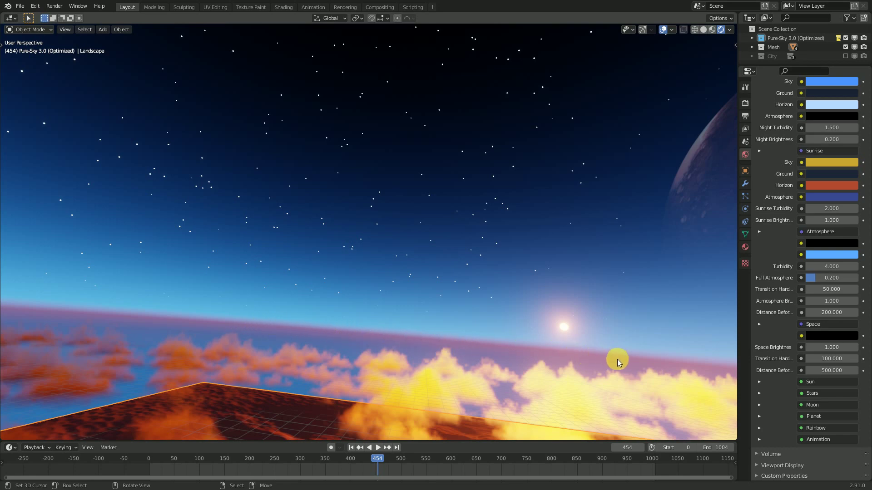
pyautogui.moveTo(617, 359); pyautogui.dragTo(500, 194, button='middle')
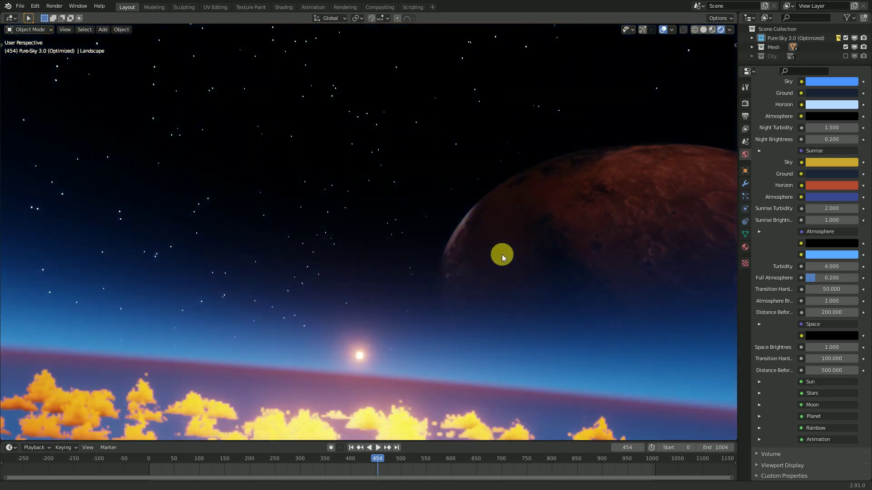
pyautogui.moveTo(502, 254); pyautogui.dragTo(366, 338, button='middle')
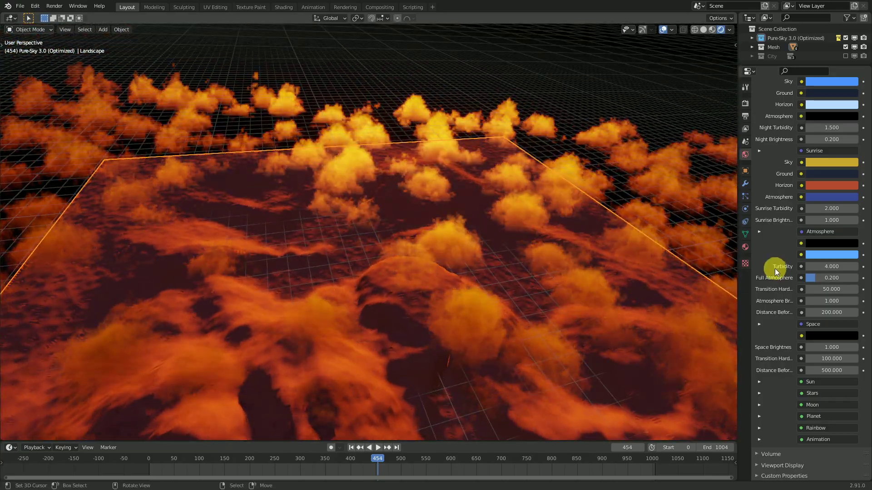
# Collapse the Sky settings, expand the Volume's Exponential Fog, and set its density to 0.100
pyautogui.scroll(8, 790, 172)
pyautogui.click(760, 163)
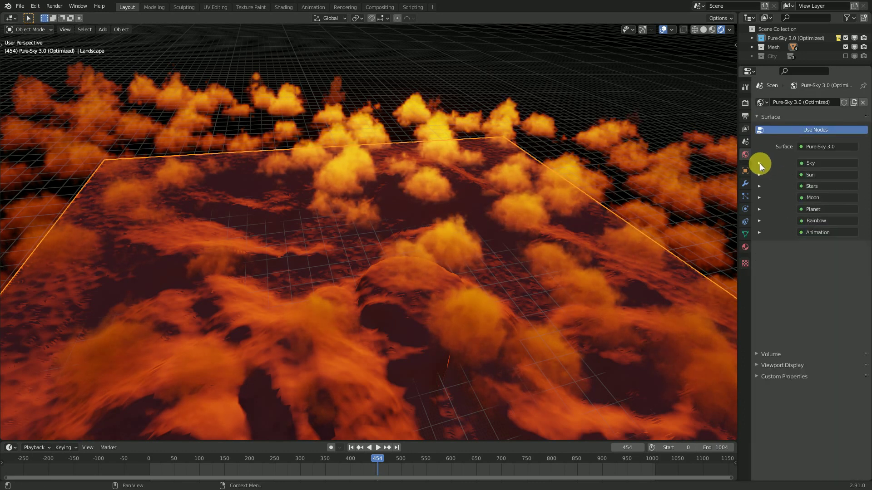
pyautogui.click(763, 247)
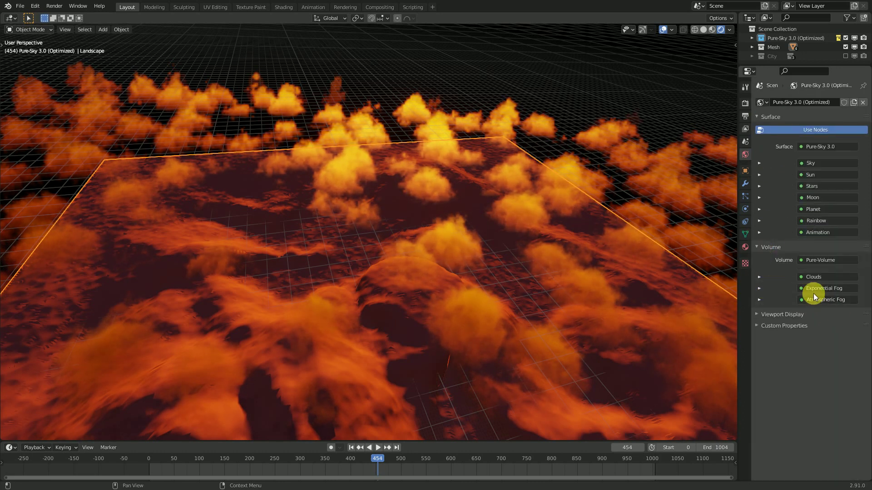
pyautogui.click(760, 289)
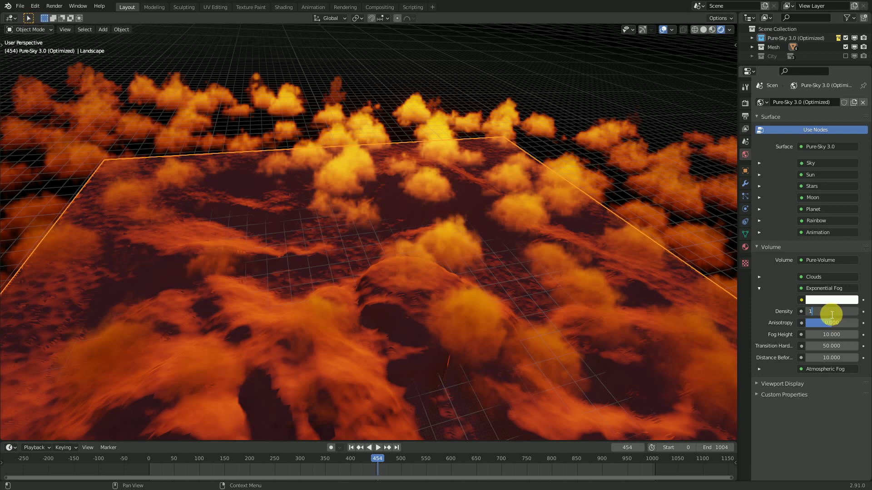
pyautogui.press('Return')
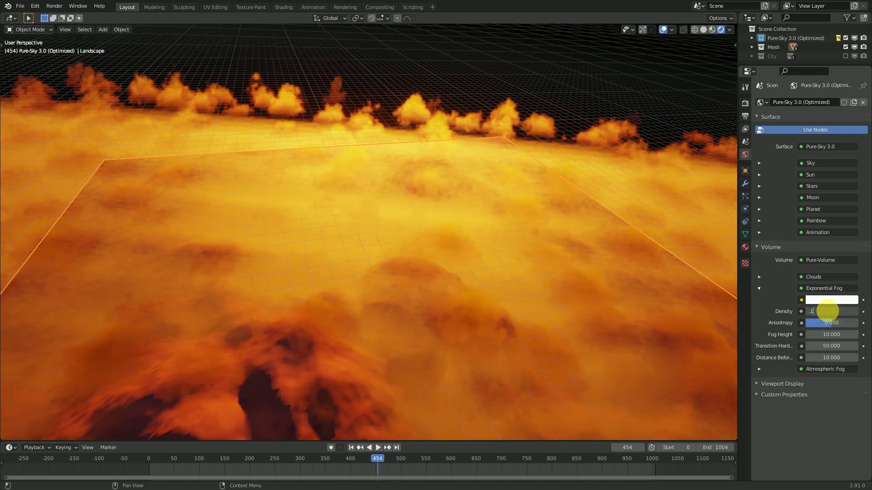
pyautogui.press('Return')
# Set the Exponential Fog's Fog Height to -20 and look at the fog over the landscape
pyautogui.moveTo(447, 299); pyautogui.dragTo(410, 303, button='middle')
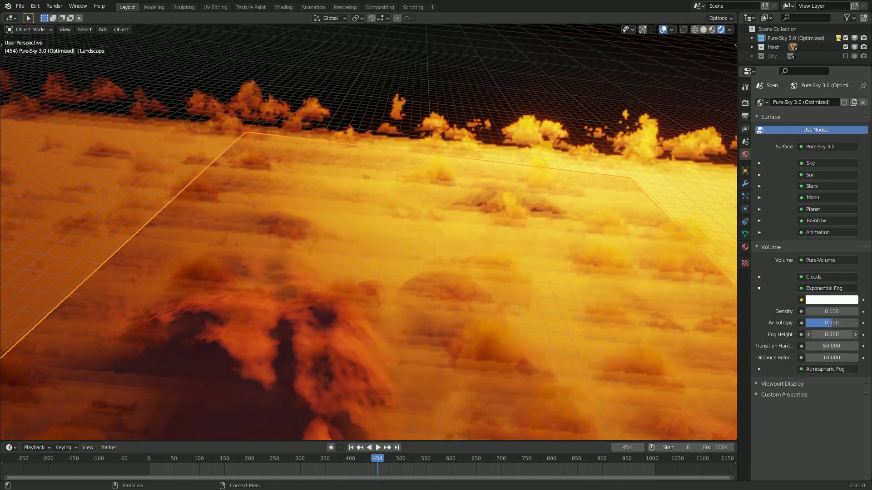
pyautogui.click(836, 335)
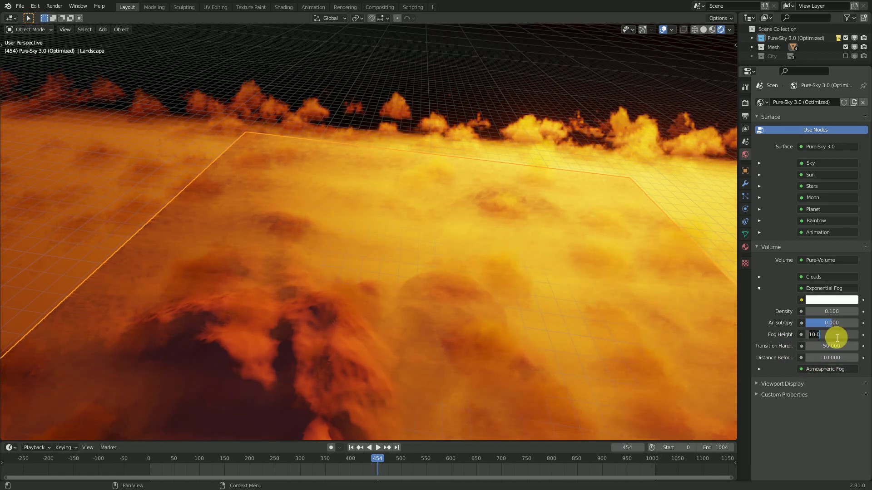
pyautogui.write('-20')
pyautogui.press('Return')
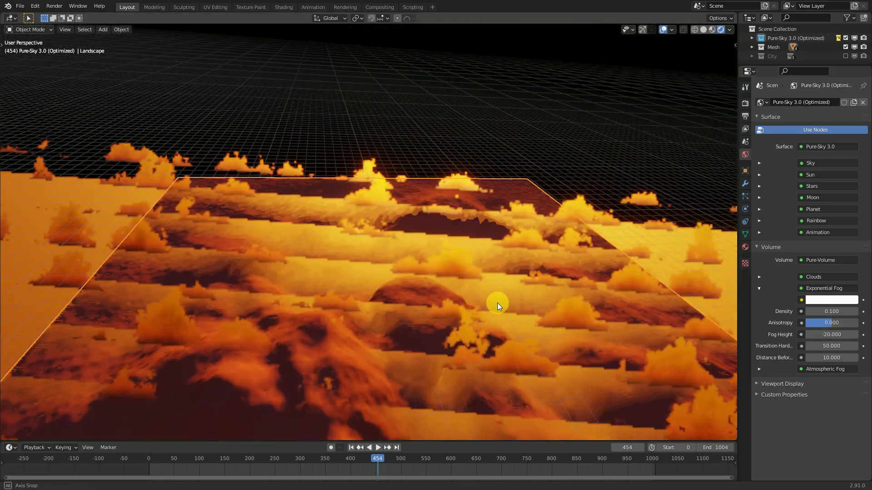
pyautogui.moveTo(497, 303); pyautogui.dragTo(421, 305, button='middle')
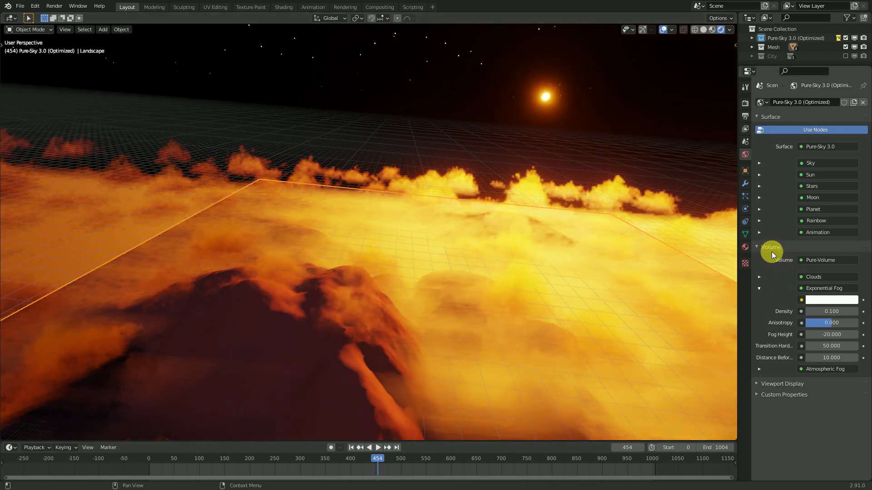
# Collapse the Exponential Fog settings and set the Clouds density to 0
pyautogui.click(759, 288)
pyautogui.click(759, 277)
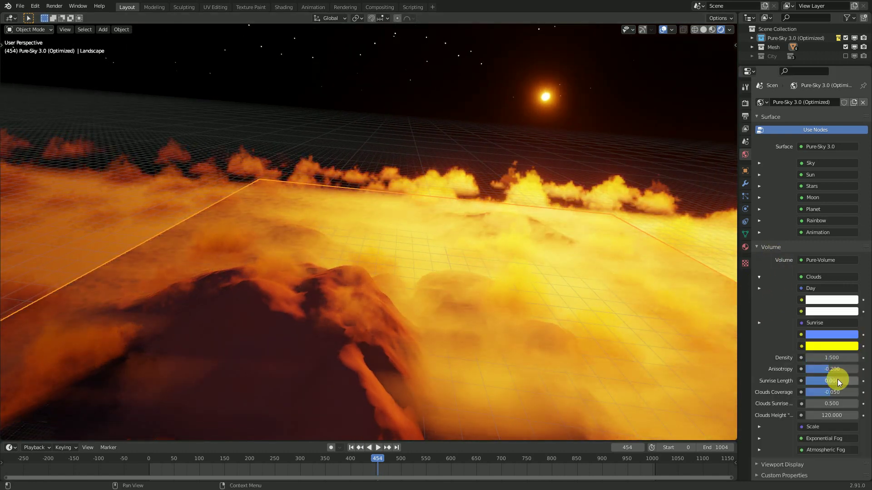
pyautogui.moveTo(831, 358); pyautogui.dragTo(808, 358)
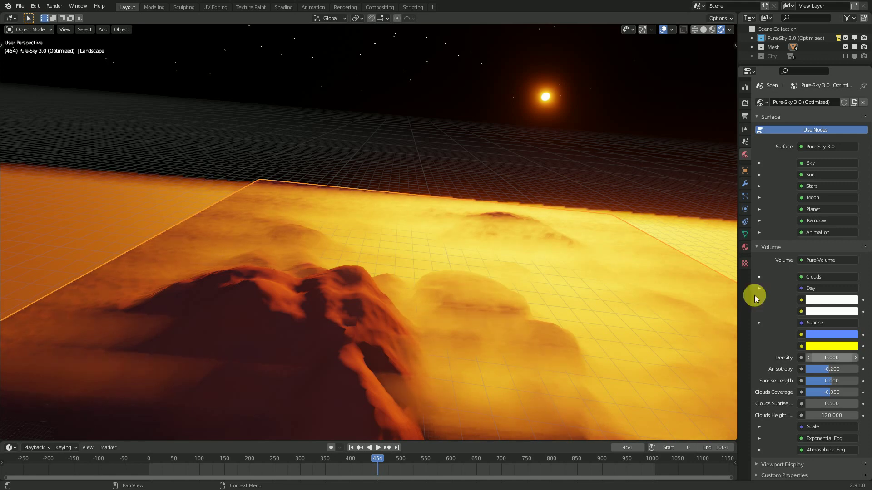
pyautogui.click(759, 277)
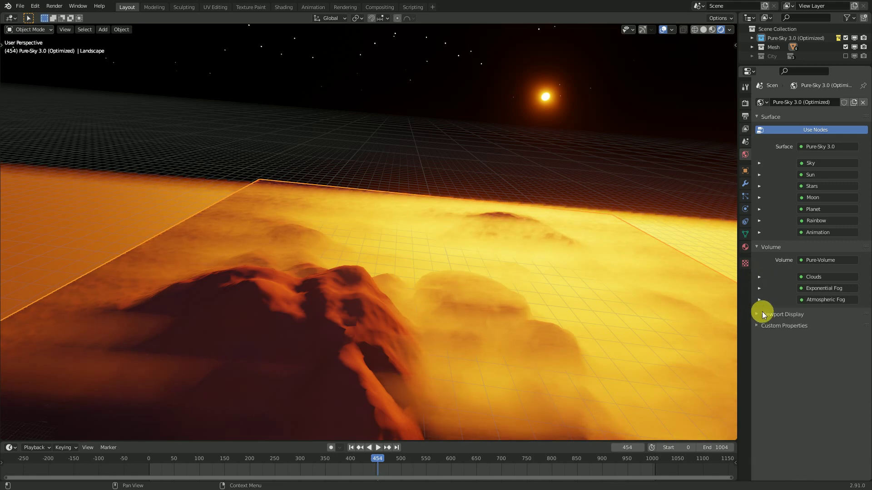
# Look at the Exponential Fog around the hills from closer viewpoints and set its distance value to 50
pyautogui.click(759, 287)
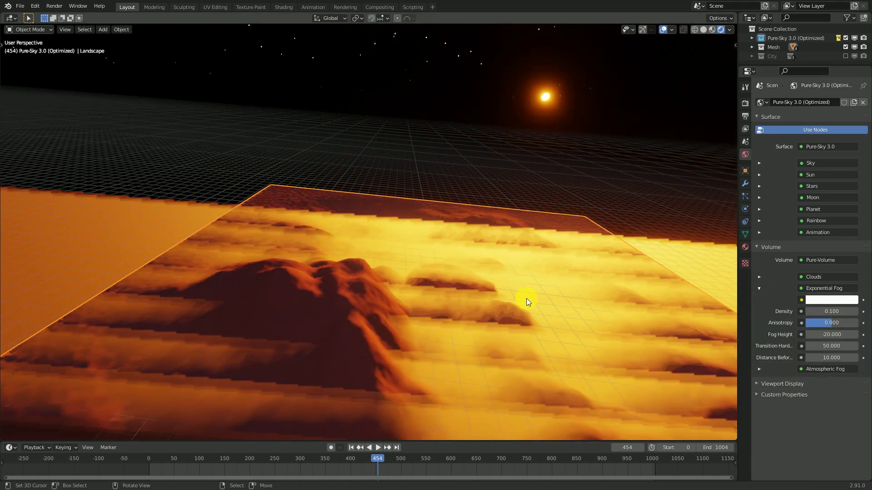
pyautogui.scroll(3, 423, 298)
pyautogui.moveTo(459, 345); pyautogui.dragTo(336, 306, button='middle')
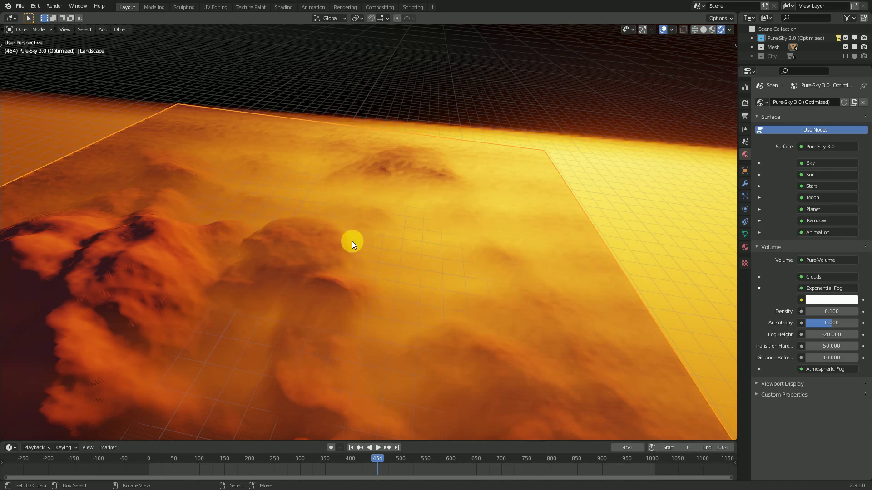
pyautogui.moveTo(352, 241); pyautogui.dragTo(373, 306, button='middle')
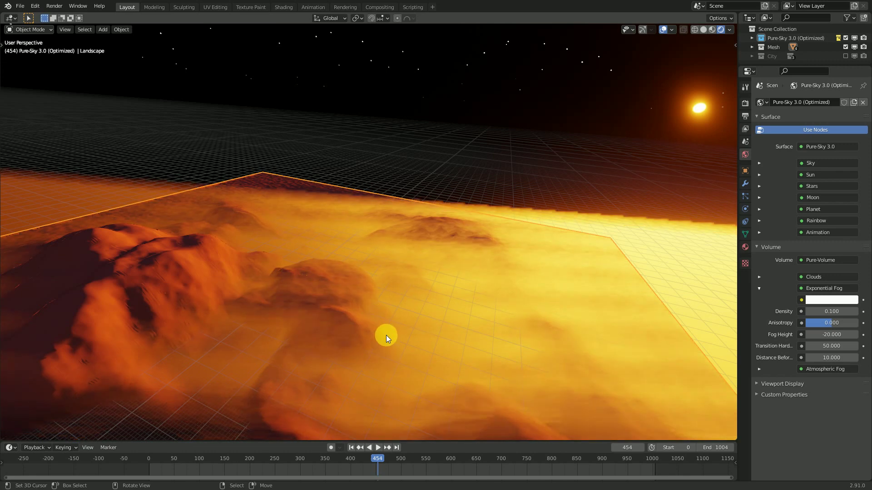
pyautogui.keyDown('ctrl'); pyautogui.moveTo(376, 340); pyautogui.dragTo(405, 268, button='middle'); pyautogui.keyUp('ctrl')
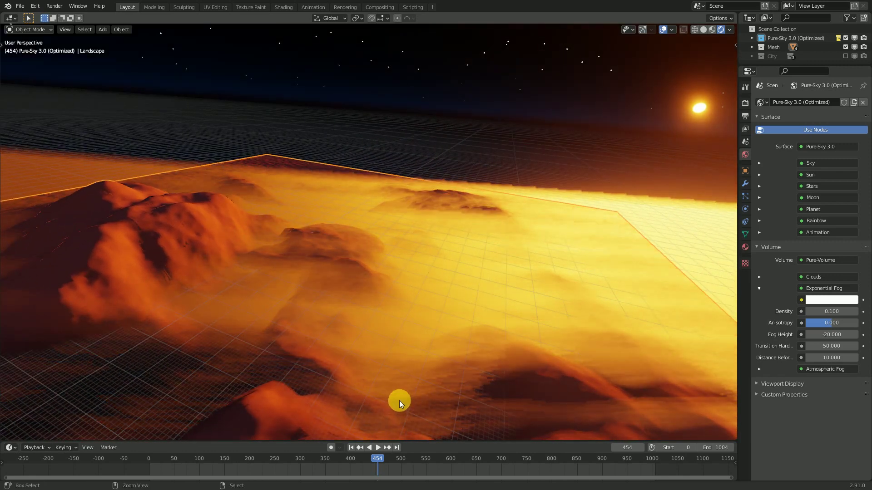
pyautogui.keyDown('ctrl'); pyautogui.moveTo(399, 400); pyautogui.dragTo(411, 298, button='middle'); pyautogui.keyUp('ctrl')
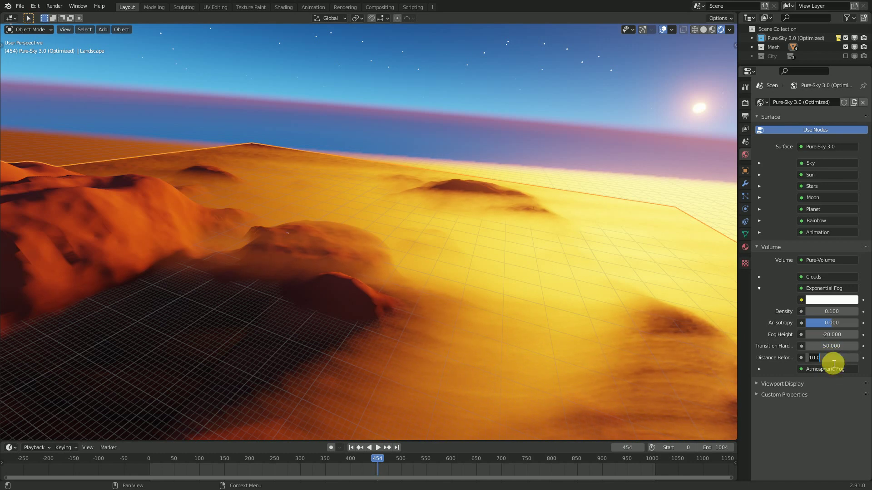
pyautogui.press('Return')
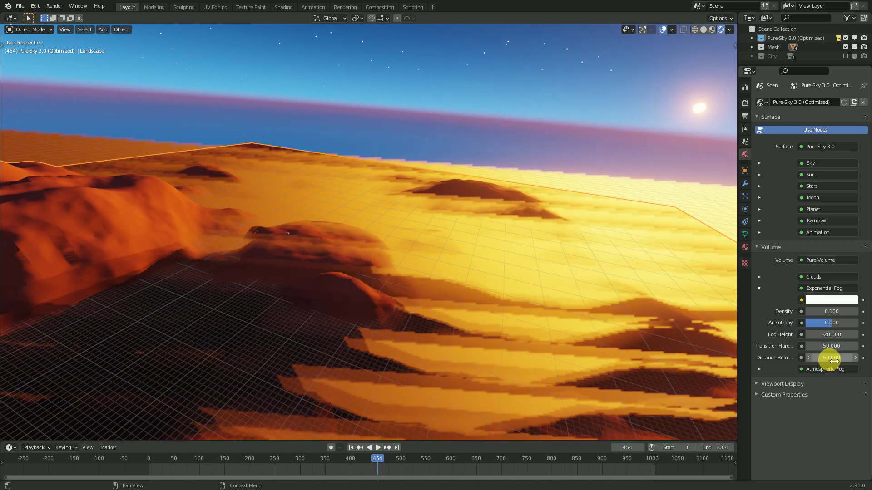
# Examine the fog near the hills, set the Exponential Fog density to 0, and collapse its settings
pyautogui.moveTo(513, 303); pyautogui.dragTo(456, 165, button='middle')
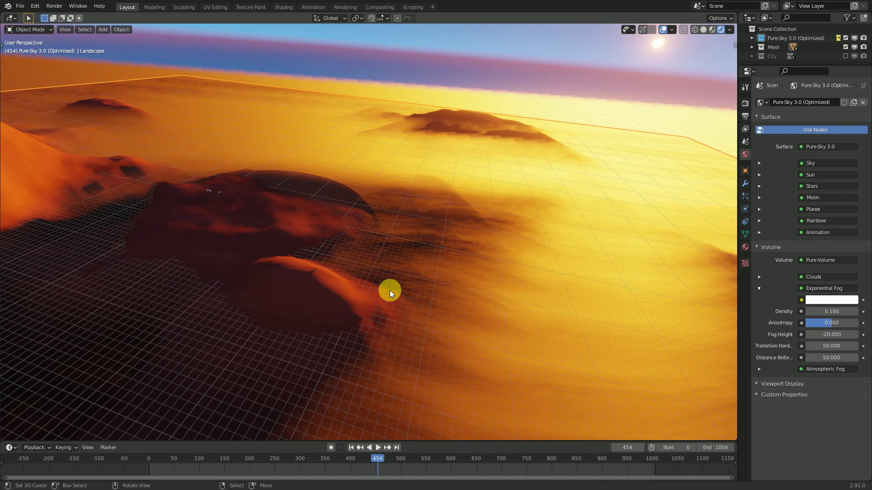
pyautogui.scroll(2, 390, 290)
pyautogui.scroll(4, 418, 331)
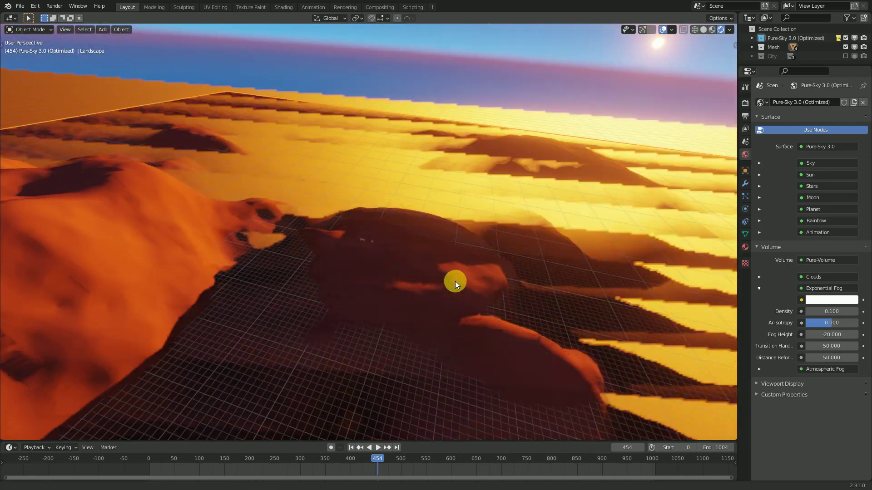
pyautogui.scroll(4, 414, 301)
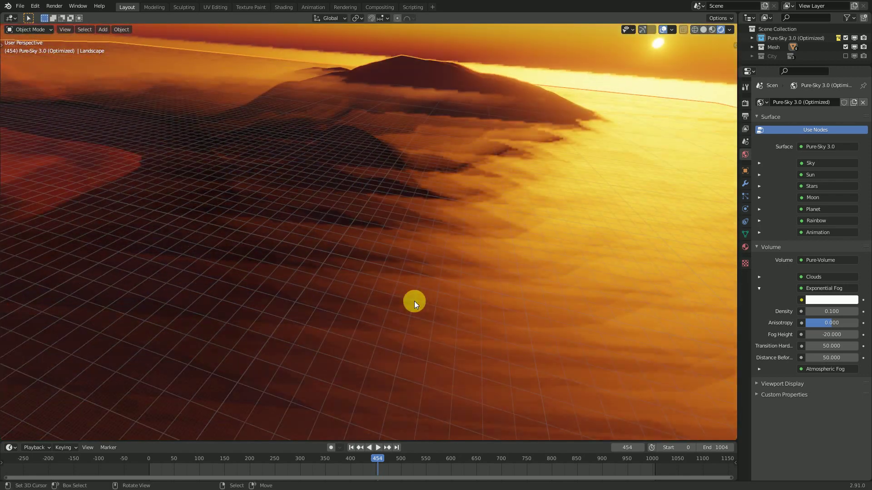
pyautogui.scroll(4, 419, 305)
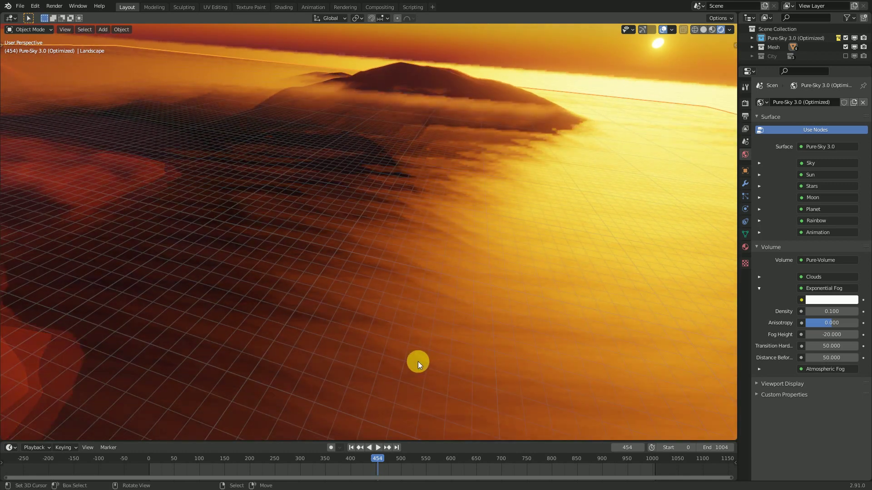
pyautogui.moveTo(417, 361); pyautogui.dragTo(448, 313, button='middle')
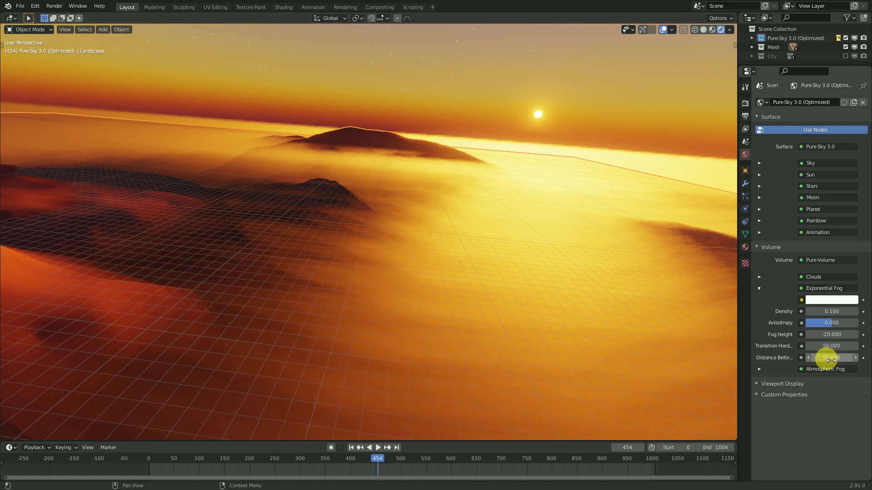
pyautogui.moveTo(838, 313); pyautogui.dragTo(809, 305)
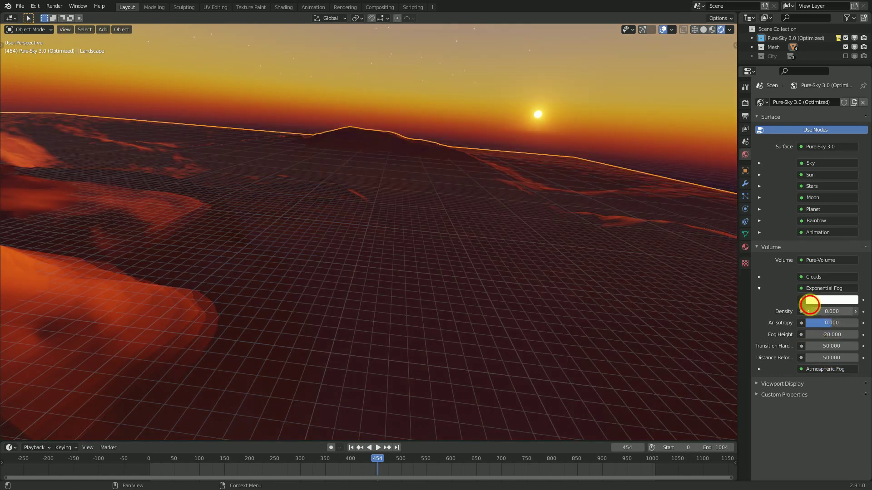
pyautogui.click(760, 287)
pyautogui.click(757, 247)
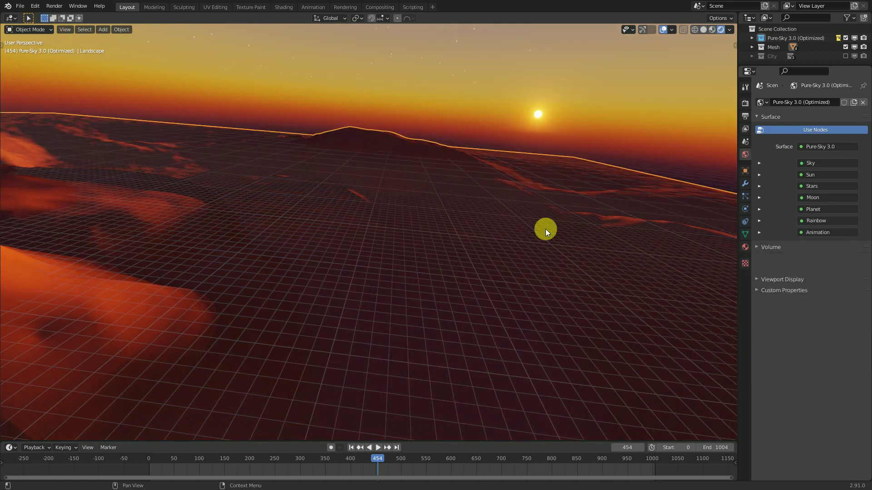
# Set the Clouds density to 1.500, look at the sunset clouds from ground level, and collapse the Volume settings
pyautogui.click(763, 249)
pyautogui.click(762, 276)
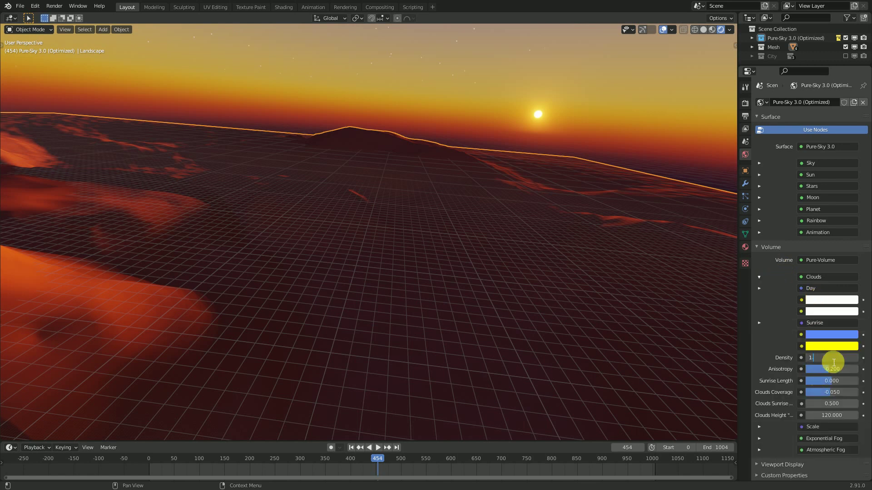
pyautogui.press('Return')
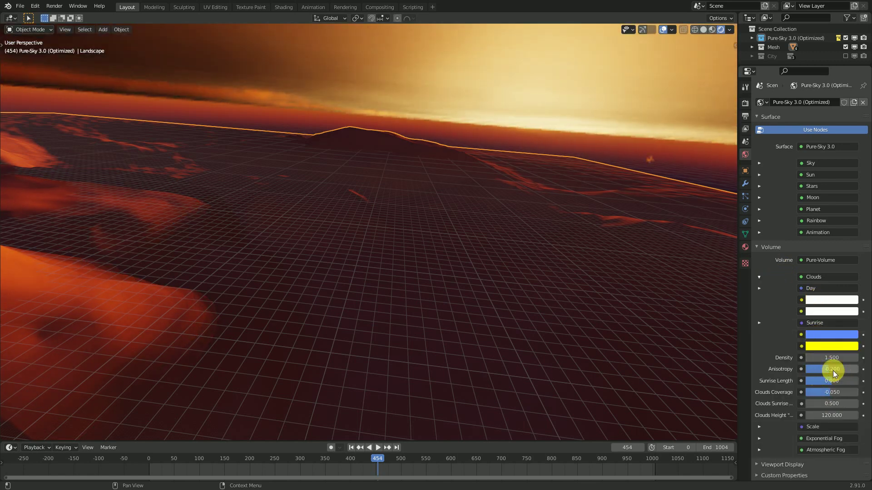
pyautogui.moveTo(550, 268); pyautogui.dragTo(452, 254, button='middle')
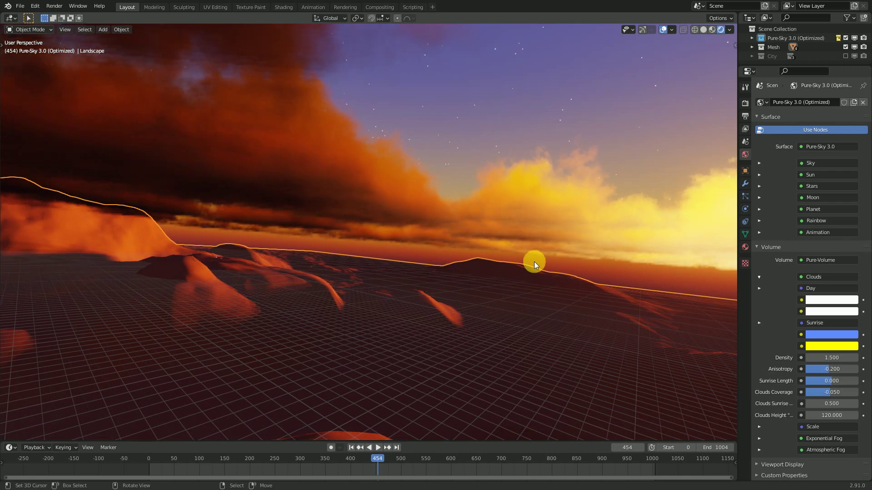
pyautogui.moveTo(534, 262)
pyautogui.mouseDown(button='middle')
pyautogui.moveTo(462, 282)
pyautogui.moveTo(481, 286)
pyautogui.moveTo(535, 270)
pyautogui.mouseUp(button='middle')
pyautogui.moveTo(530, 342); pyautogui.dragTo(372, 318, button='middle')
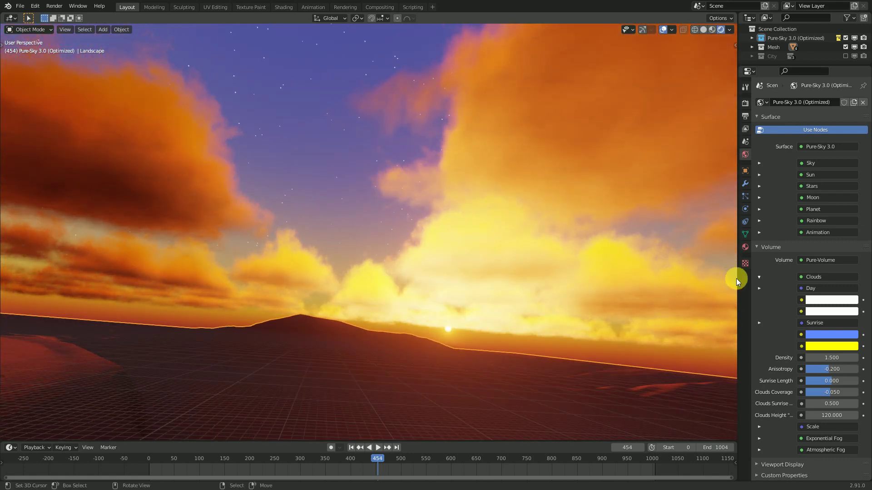
pyautogui.click(757, 247)
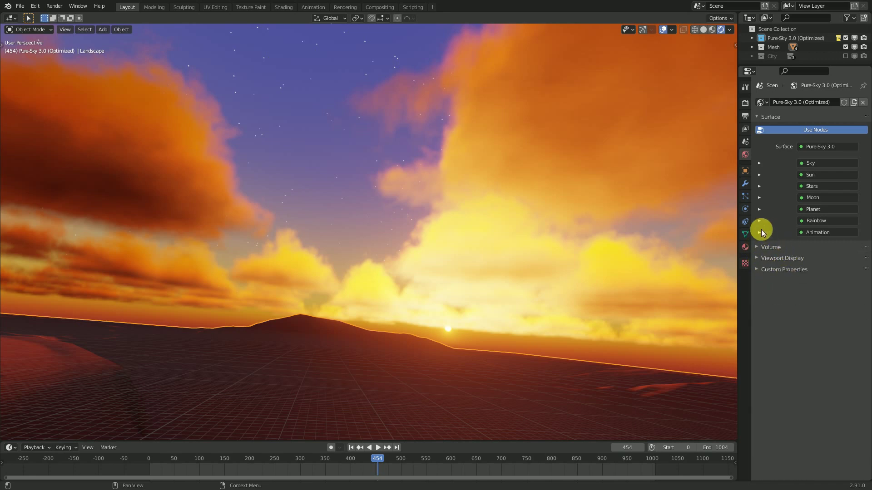
# Move the timeline to frame 282 and view the daytime sky, planet and clouds around the landscape
pyautogui.moveTo(454, 312); pyautogui.dragTo(347, 315, button='middle')
pyautogui.moveTo(391, 470); pyautogui.dragTo(291, 460)
pyautogui.moveTo(357, 313); pyautogui.dragTo(475, 402, button='middle')
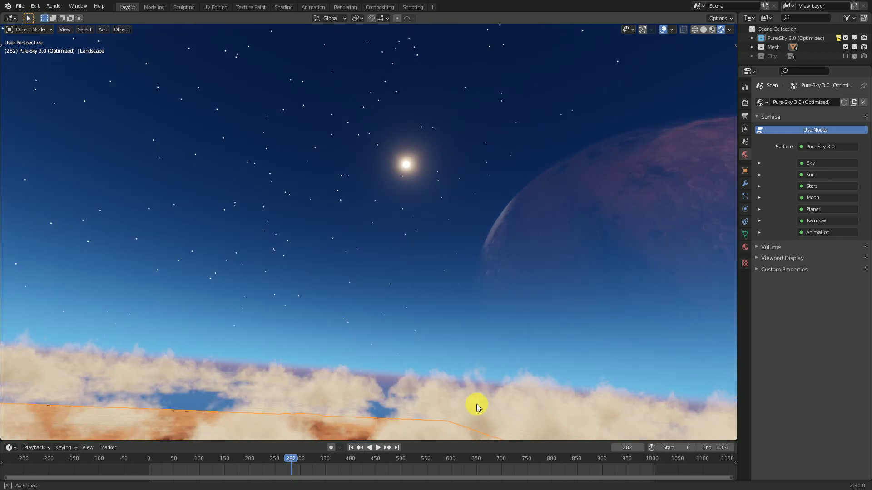
pyautogui.keyDown('shift'); pyautogui.moveTo(472, 319); pyautogui.dragTo(298, 459, button='middle'); pyautogui.keyUp('shift')
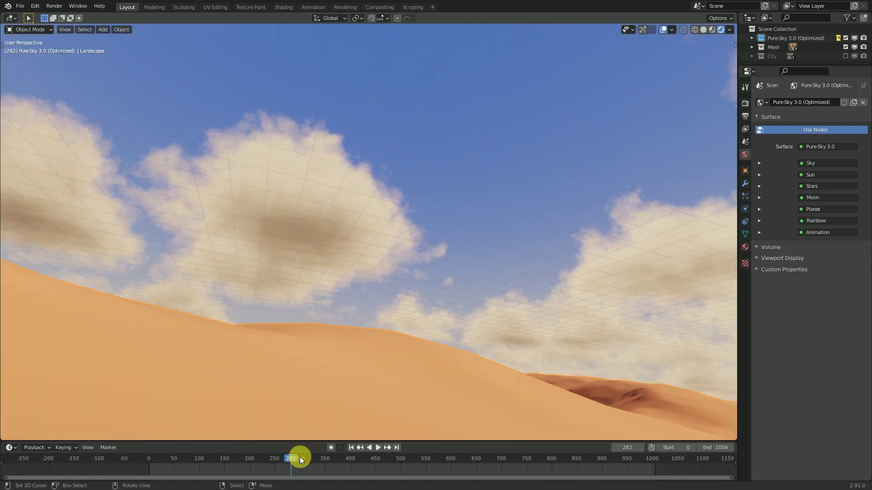
# Advance the timeline to frame 458 while facing the sunset clouds, and expand the Volume settings
pyautogui.moveTo(345, 472); pyautogui.dragTo(365, 470)
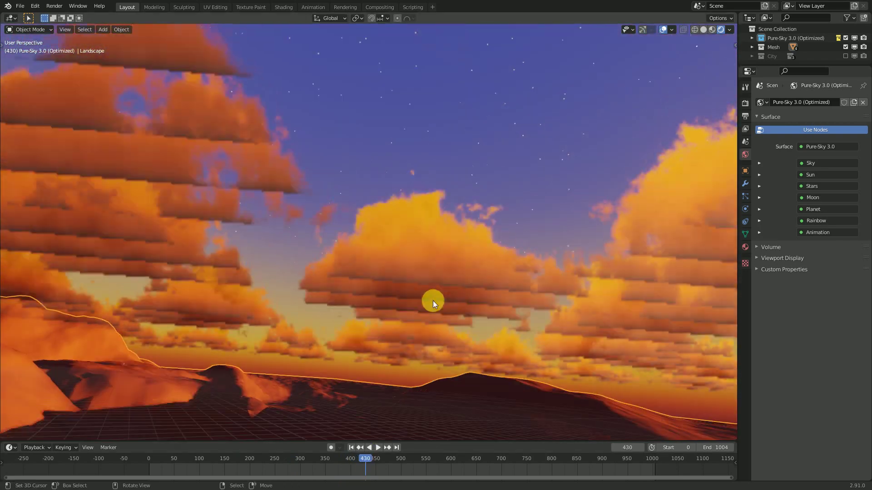
pyautogui.moveTo(432, 300); pyautogui.dragTo(366, 344, button='middle')
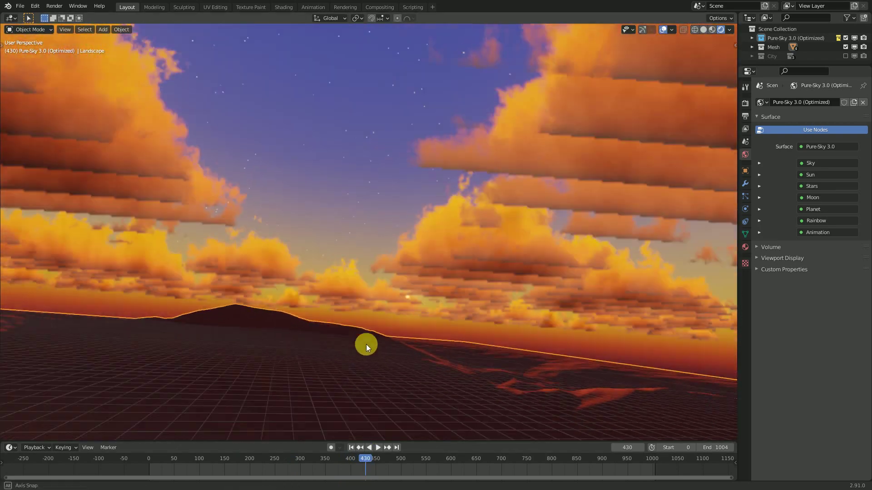
pyautogui.moveTo(372, 470); pyautogui.dragTo(379, 471)
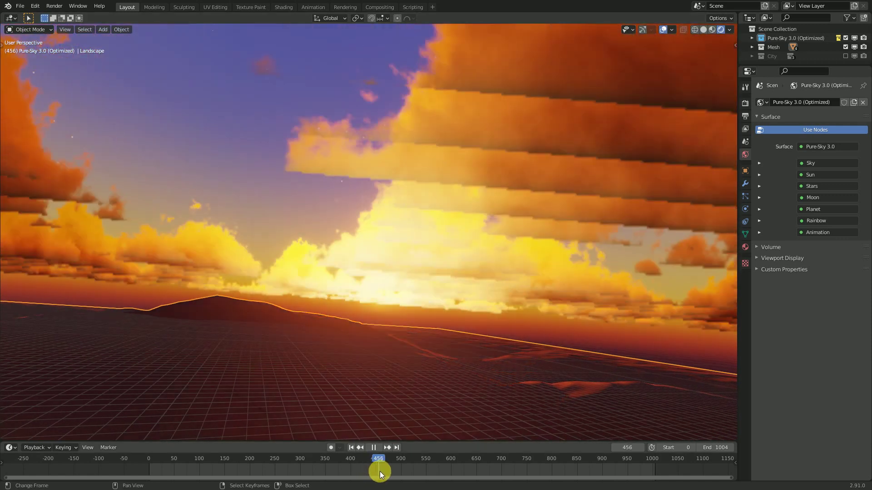
pyautogui.click(761, 247)
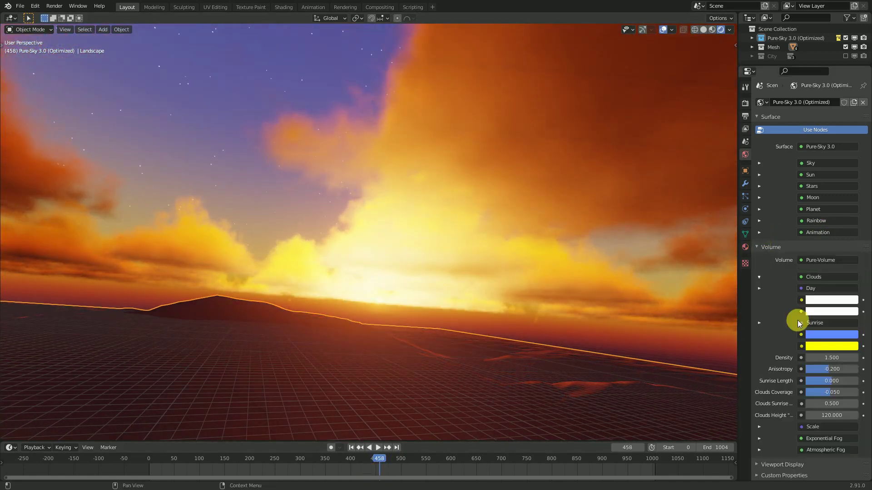
# Collapse the Clouds settings, set the Atmospheric Fog density to 0.6, and collapse its settings
pyautogui.click(758, 278)
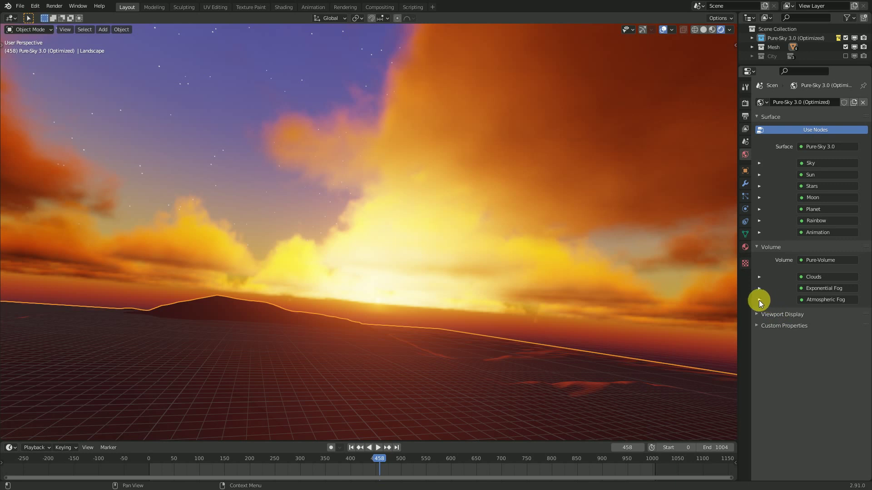
pyautogui.click(760, 300)
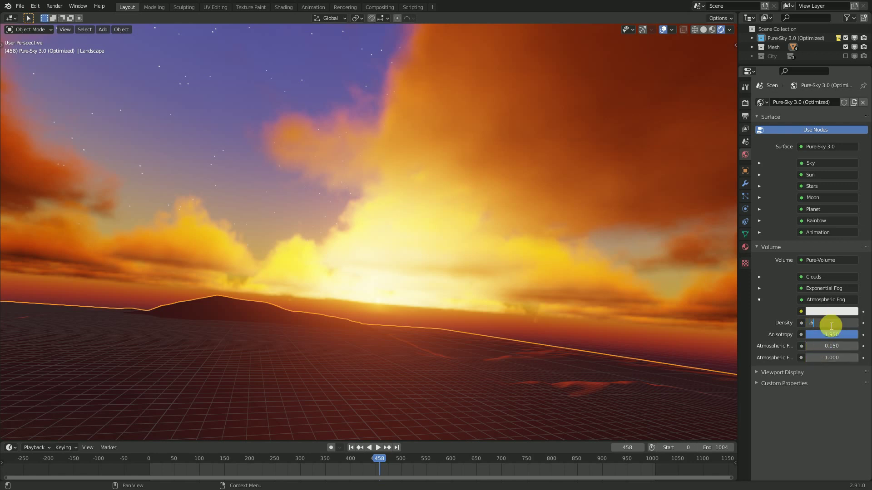
pyautogui.press('Return')
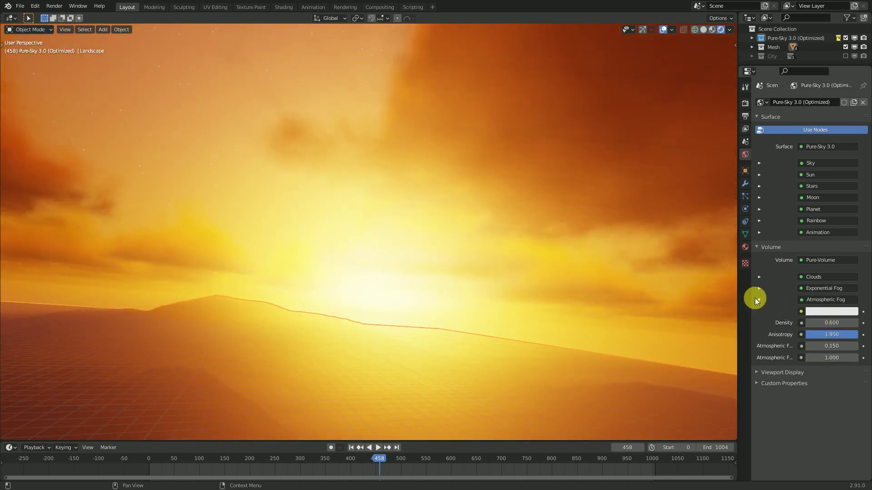
pyautogui.click(756, 301)
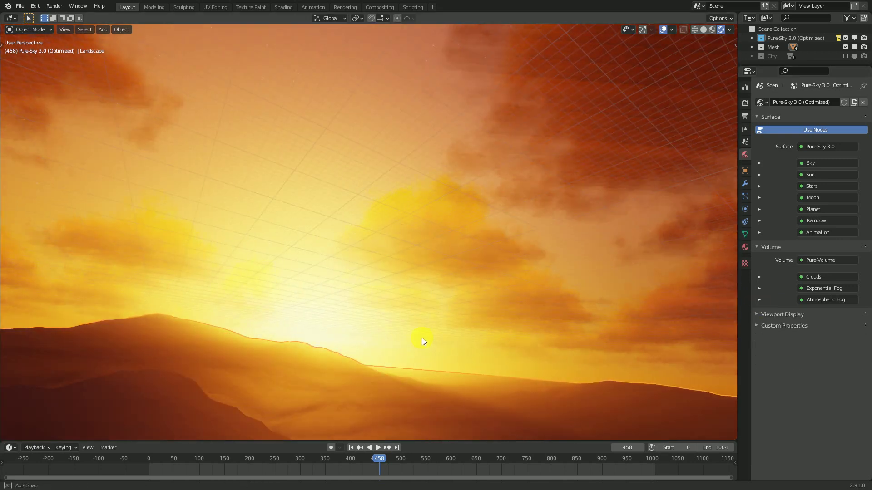
# Hide the viewport overlays while viewing the foggy sunset over the hills
pyautogui.moveTo(421, 338); pyautogui.dragTo(296, 350, button='middle')
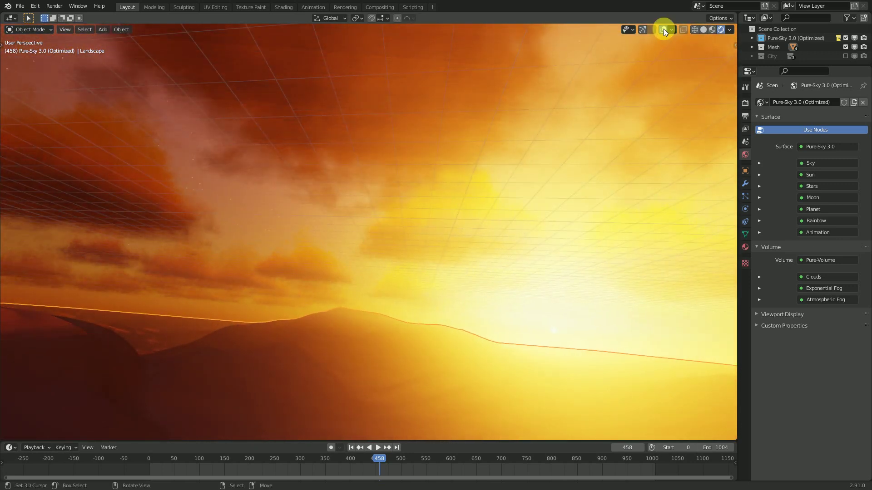
pyautogui.click(664, 30)
pyautogui.moveTo(363, 342); pyautogui.dragTo(341, 374, button='middle')
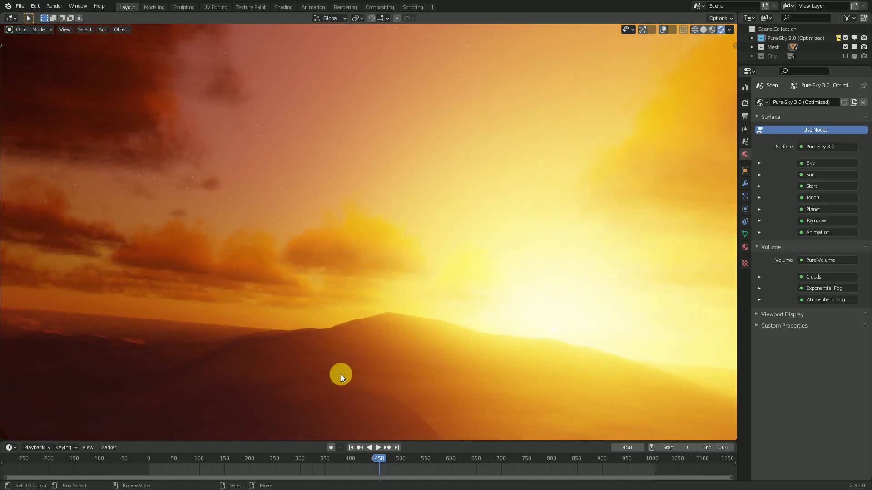
pyautogui.moveTo(293, 394); pyautogui.dragTo(502, 362, button='middle')
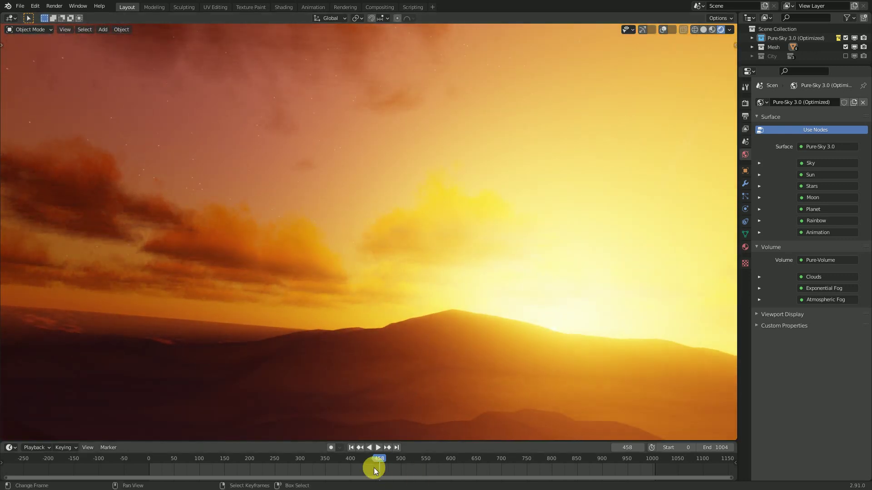
# Advance the timeline to frame 473, examine the sunset fog around the hills, and collapse the Volume settings
pyautogui.moveTo(375, 470); pyautogui.dragTo(388, 472)
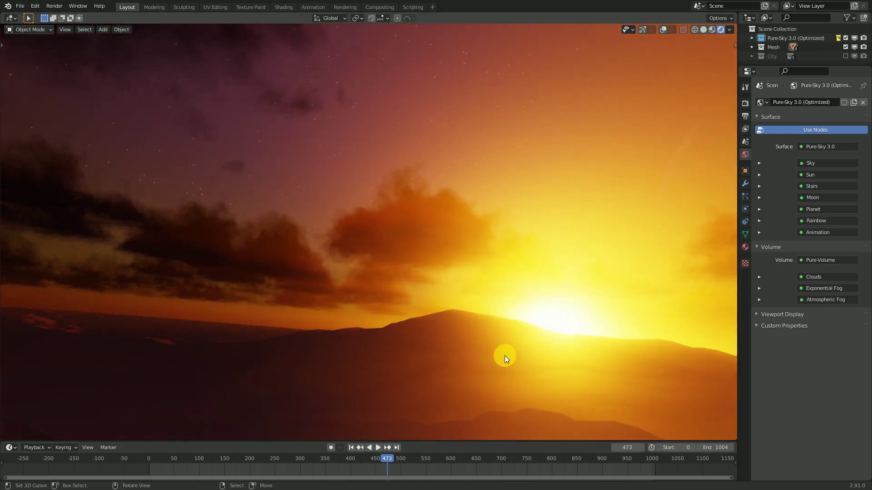
pyautogui.moveTo(505, 355)
pyautogui.mouseDown(button='middle')
pyautogui.moveTo(300, 344)
pyautogui.moveTo(516, 347)
pyautogui.mouseUp(button='middle')
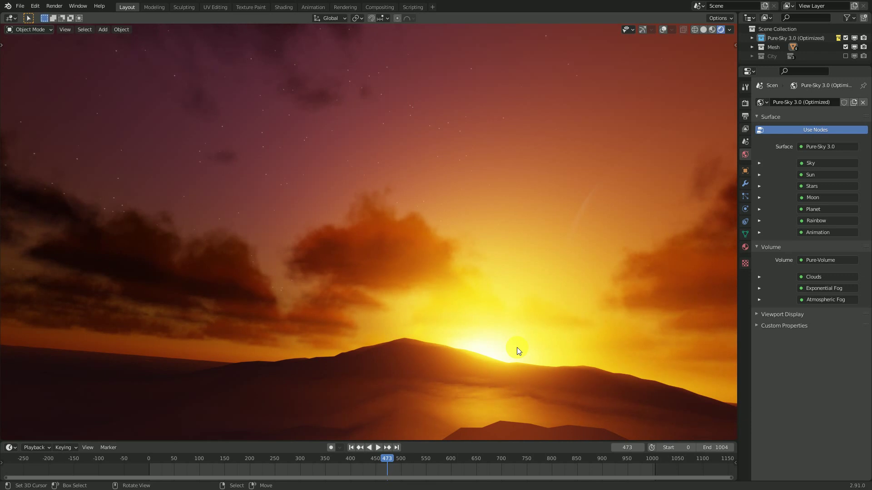
pyautogui.moveTo(437, 345); pyautogui.dragTo(441, 354, button='middle')
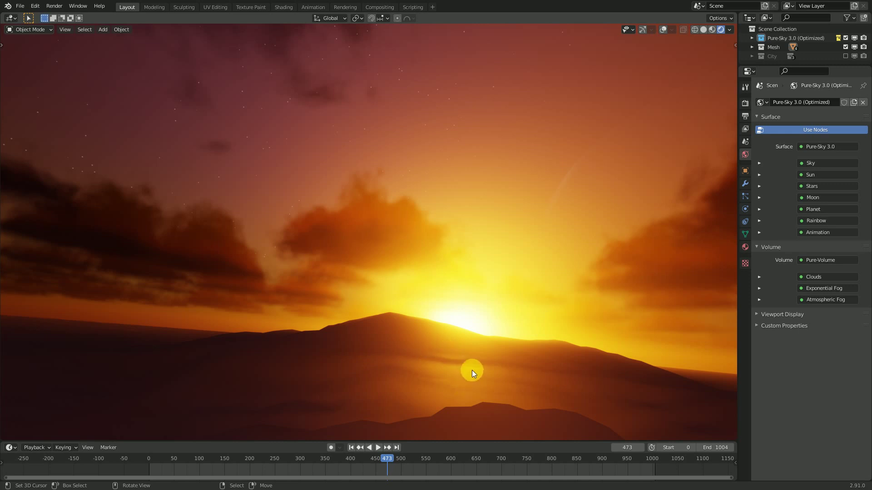
pyautogui.click(760, 247)
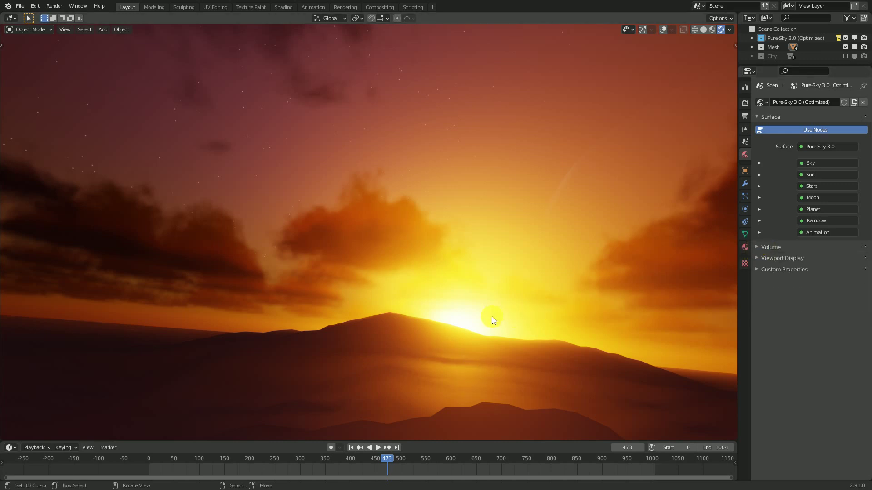
pyautogui.moveTo(492, 317); pyautogui.dragTo(462, 316, button='middle')
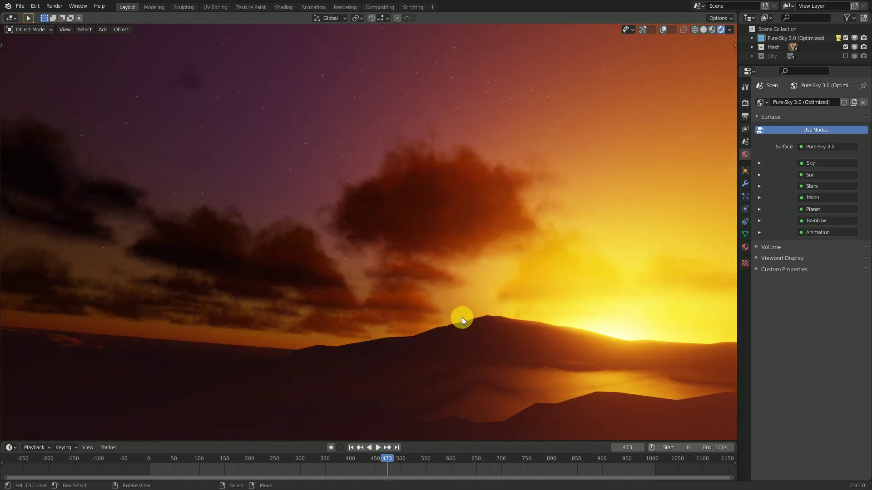
pyautogui.moveTo(383, 351); pyautogui.dragTo(472, 345, button='middle')
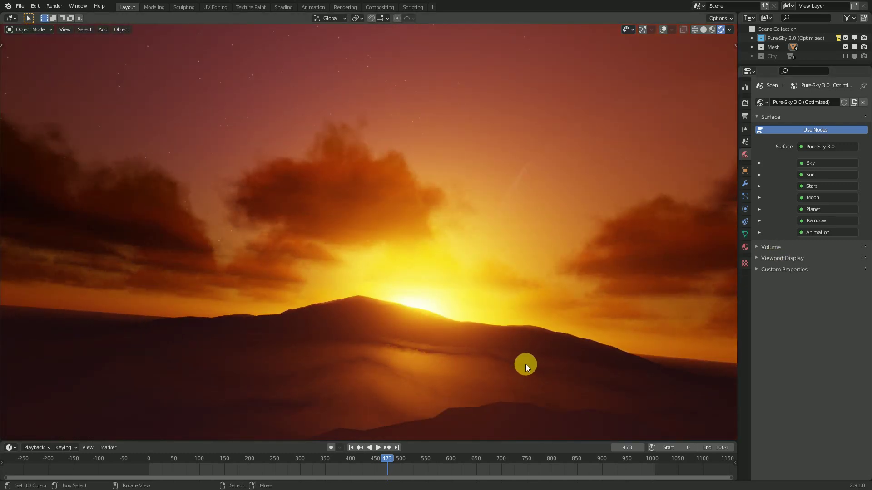
# Start the animation playback, move the timeline back to frame 425, and stop playback to view the landscape
pyautogui.click(383, 471)
pyautogui.press('space')
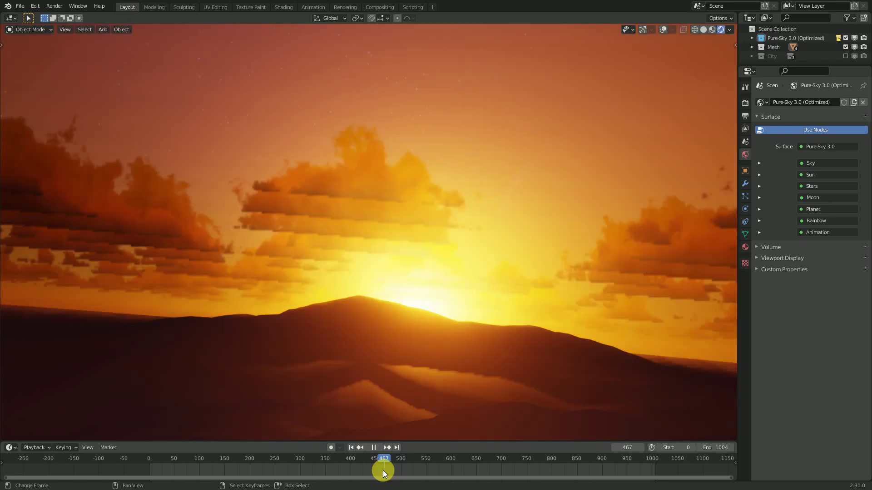
pyautogui.moveTo(382, 470); pyautogui.dragTo(364, 468)
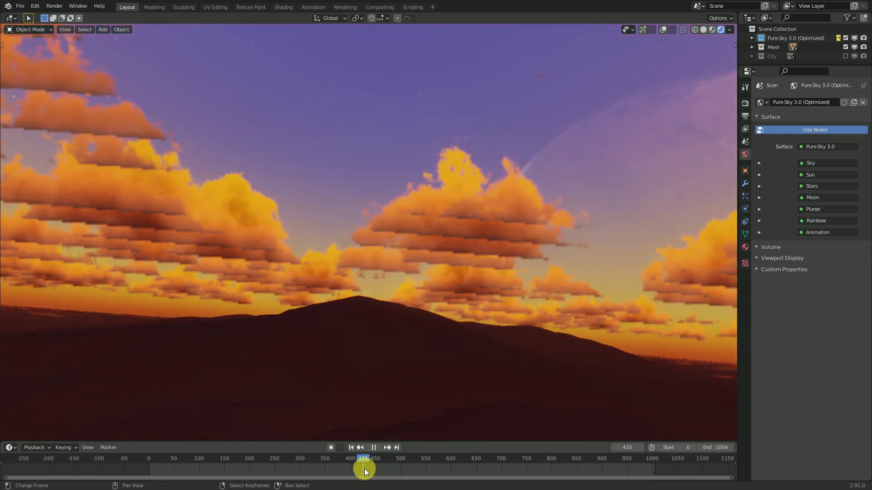
pyautogui.press('space')
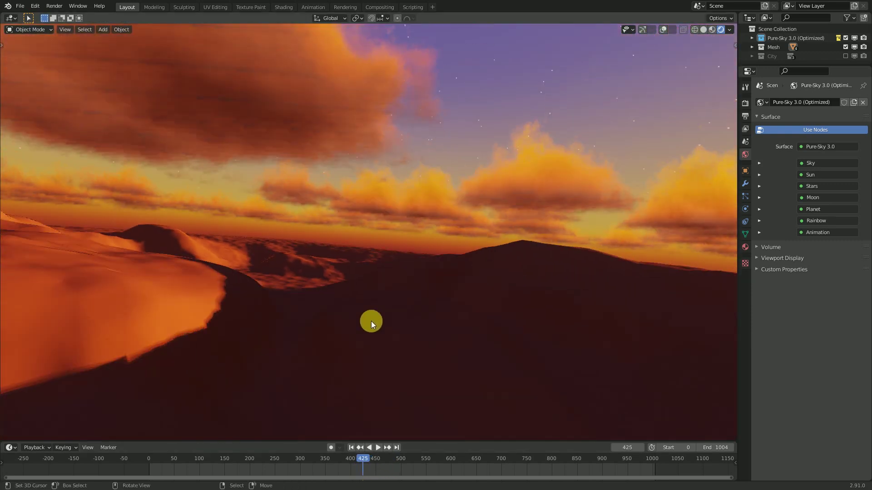